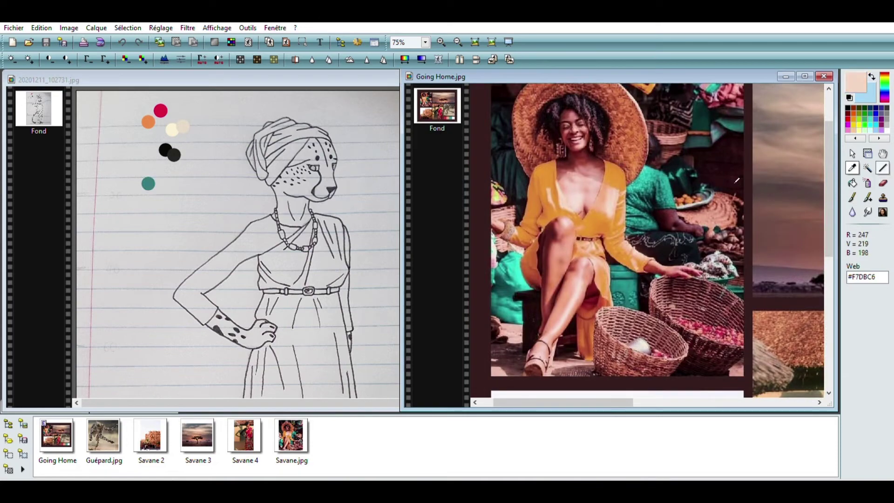
Add a colour swatch beside the character sketch and get ready to sample another colour from the reference collage
{"action": "left_click", "coordinate": [139, 126]}
{"action": "left_click", "coordinate": [852, 168]}
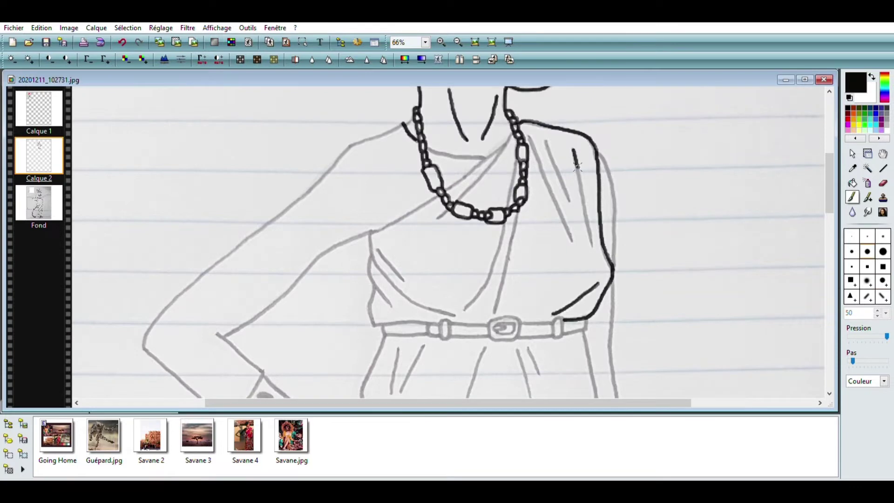
Trace the dress's shoulder folds and outline the spots on the cheetah's leg in black on Calque 2
{"action": "left_click_drag", "start_coordinate": [576, 165], "coordinate": [592, 245]}
{"action": "mouse_move", "coordinate": [546, 140]}
{"action": "left_mouse_down"}
{"action": "mouse_move", "coordinate": [564, 189]}
{"action": "mouse_move", "coordinate": [549, 187]}
{"action": "mouse_move", "coordinate": [573, 241]}
{"action": "left_mouse_up"}
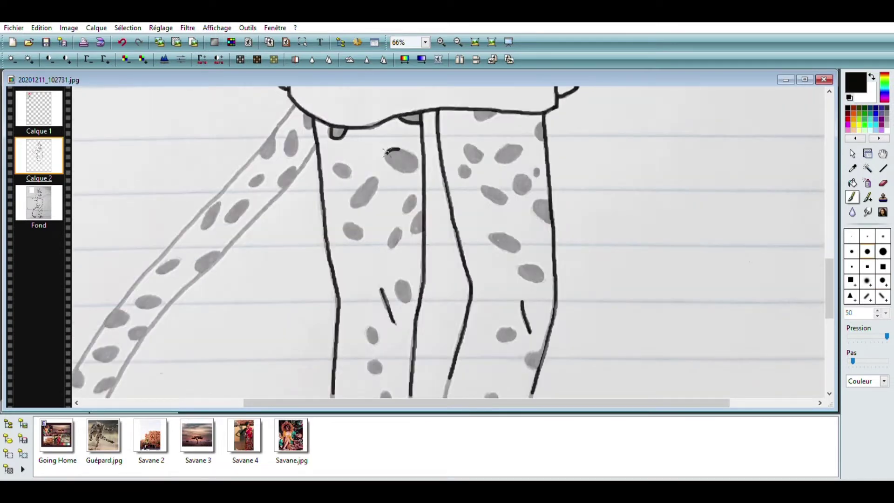
{"action": "left_click_drag", "start_coordinate": [386, 153], "coordinate": [409, 151]}
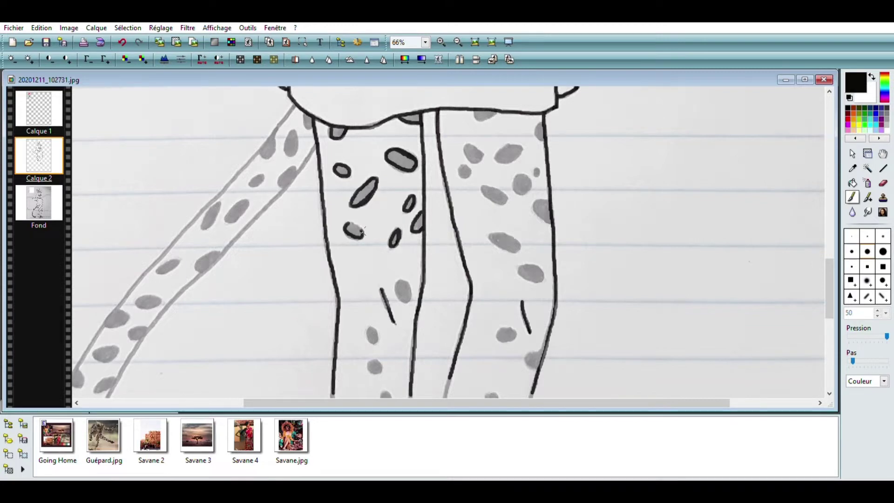
{"action": "left_click_drag", "start_coordinate": [395, 287], "coordinate": [409, 302]}
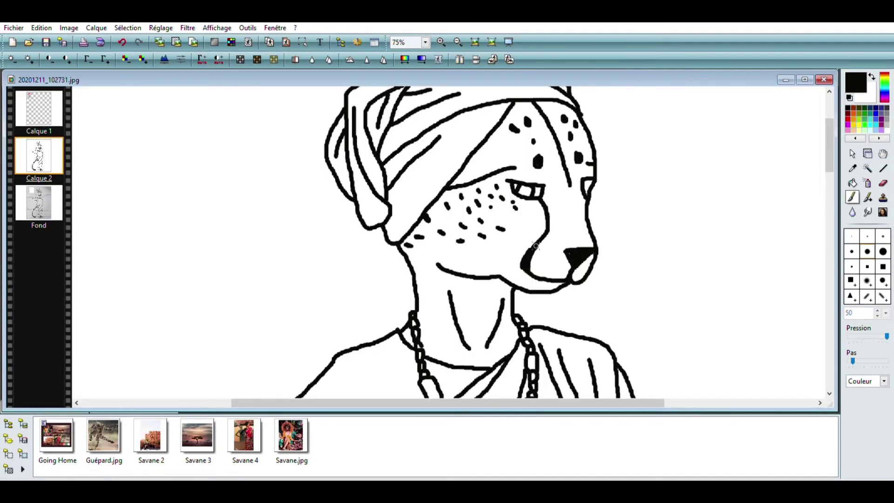
Refine the inner detail of the cheetah's larger eye in black with a finer brush, and return to the thicker brush
{"action": "key", "text": "ctrl+Up"}
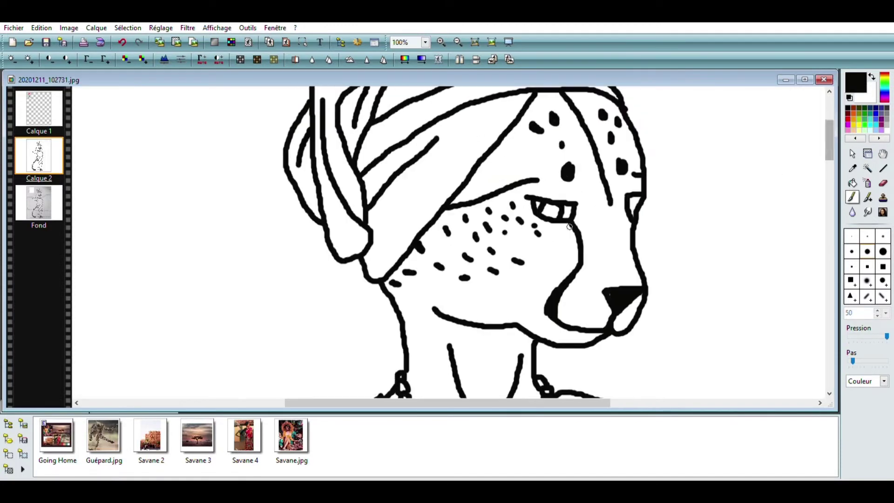
{"action": "left_click", "coordinate": [852, 252]}
{"action": "left_click_drag", "start_coordinate": [540, 199], "coordinate": [543, 216]}
{"action": "left_click", "coordinate": [867, 252]}
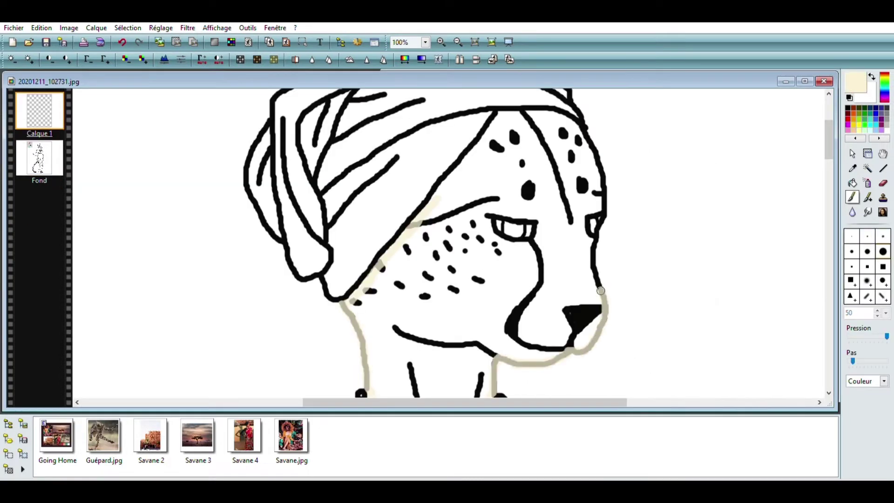
Trace the face contour in cream on Calque 1 and erase the cream over the tear mark, nose, forehead and brow lines
{"action": "mouse_move", "coordinate": [601, 290]}
{"action": "left_mouse_down"}
{"action": "mouse_move", "coordinate": [595, 240]}
{"action": "mouse_move", "coordinate": [581, 217]}
{"action": "mouse_move", "coordinate": [605, 192]}
{"action": "mouse_move", "coordinate": [583, 129]}
{"action": "mouse_move", "coordinate": [550, 115]}
{"action": "mouse_move", "coordinate": [492, 129]}
{"action": "mouse_move", "coordinate": [455, 174]}
{"action": "left_mouse_up"}
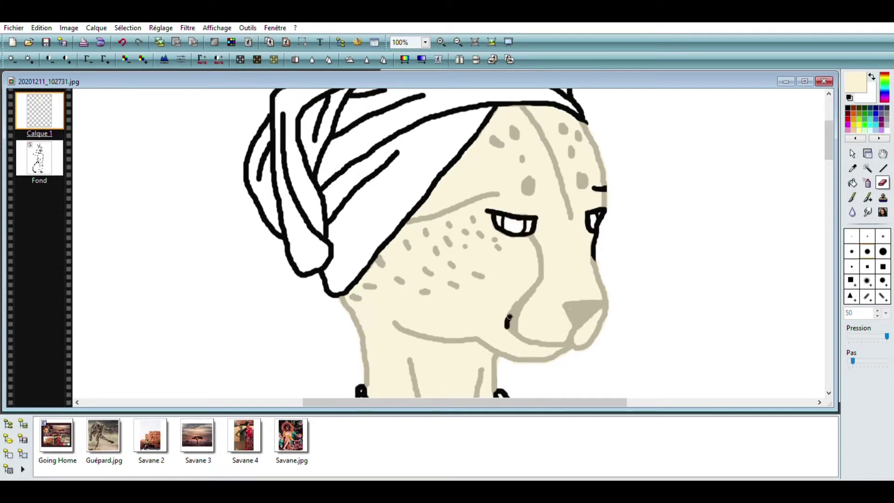
{"action": "left_click_drag", "start_coordinate": [509, 318], "coordinate": [540, 252]}
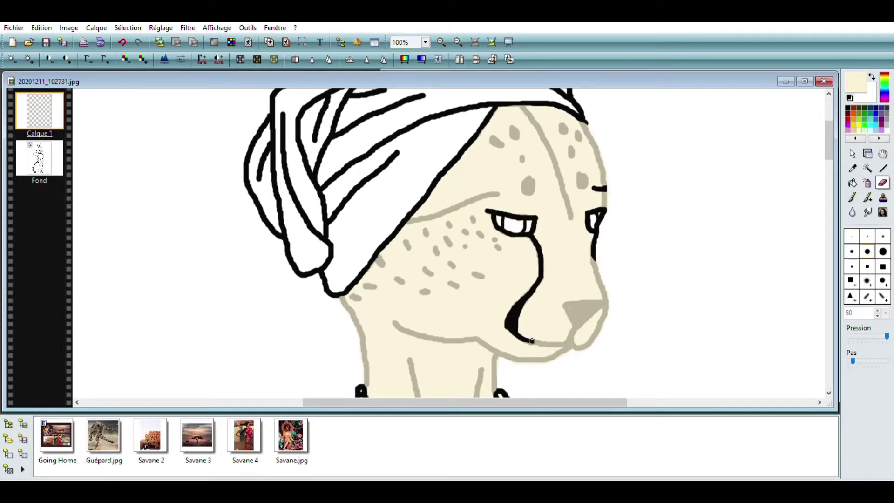
{"action": "left_click_drag", "start_coordinate": [531, 342], "coordinate": [587, 345]}
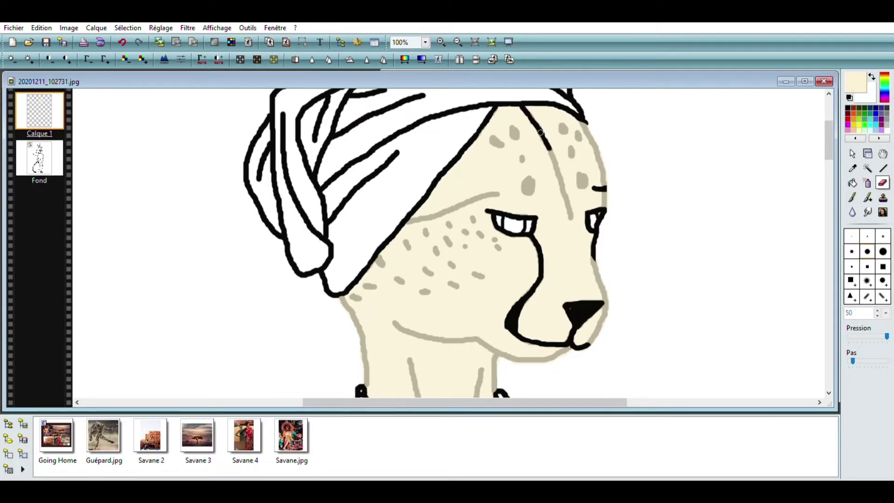
{"action": "left_click_drag", "start_coordinate": [540, 130], "coordinate": [571, 218]}
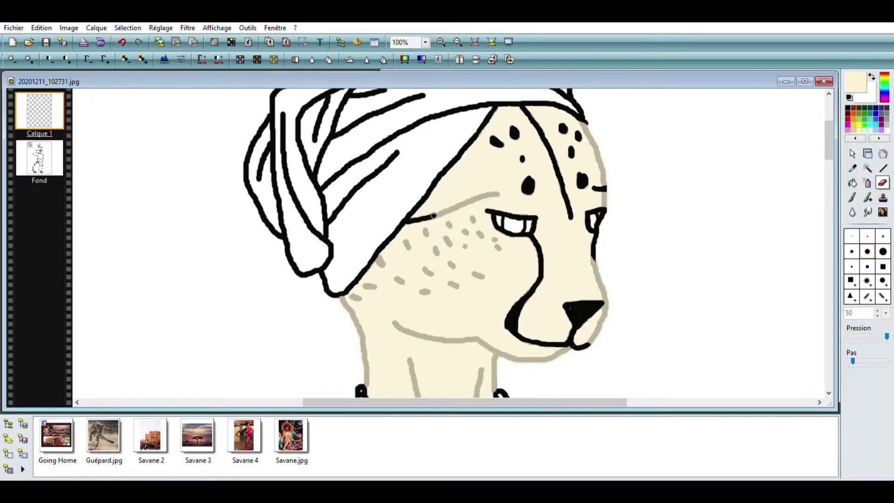
{"action": "left_click_drag", "start_coordinate": [433, 215], "coordinate": [499, 193]}
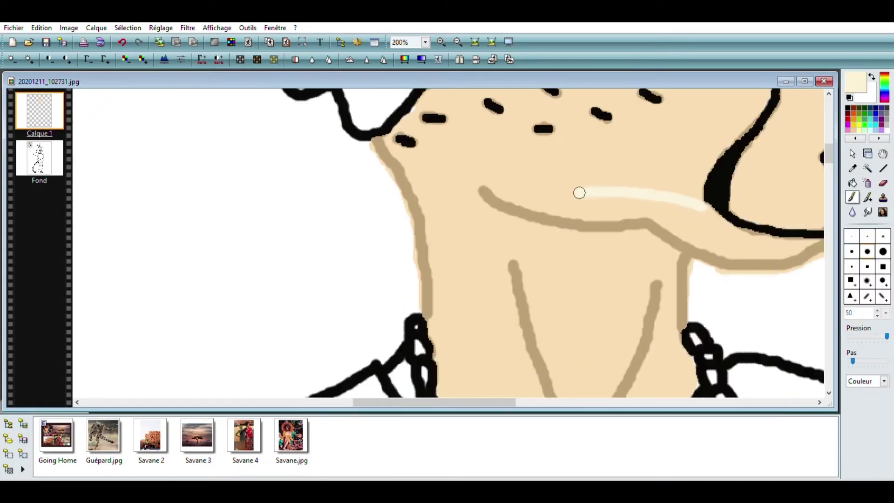
Paint the cheetah's lower jaw and neck cream, down to the skin beside the necklace
{"action": "left_click_drag", "start_coordinate": [578, 192], "coordinate": [522, 190]}
{"action": "mouse_move", "coordinate": [405, 181]}
{"action": "left_mouse_down"}
{"action": "mouse_move", "coordinate": [480, 147]}
{"action": "mouse_move", "coordinate": [615, 184]}
{"action": "left_mouse_up"}
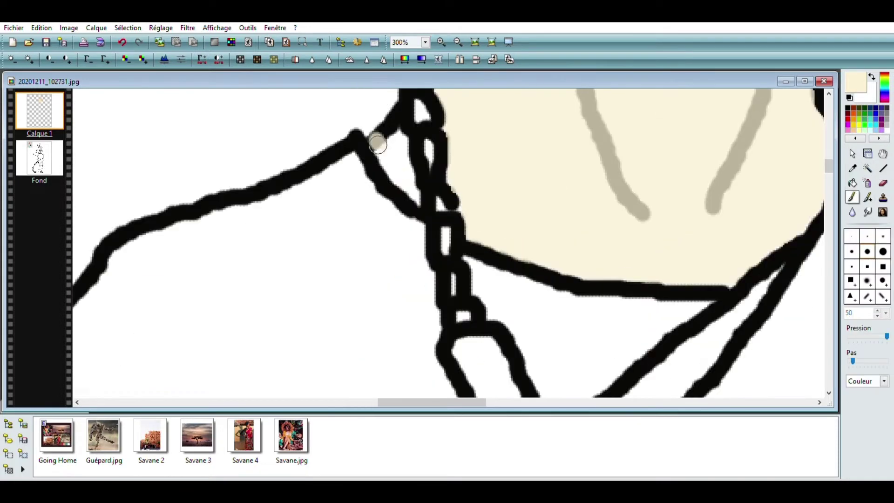
{"action": "mouse_move", "coordinate": [419, 203]}
{"action": "left_mouse_down"}
{"action": "mouse_move", "coordinate": [377, 131]}
{"action": "mouse_move", "coordinate": [393, 118]}
{"action": "left_mouse_up"}
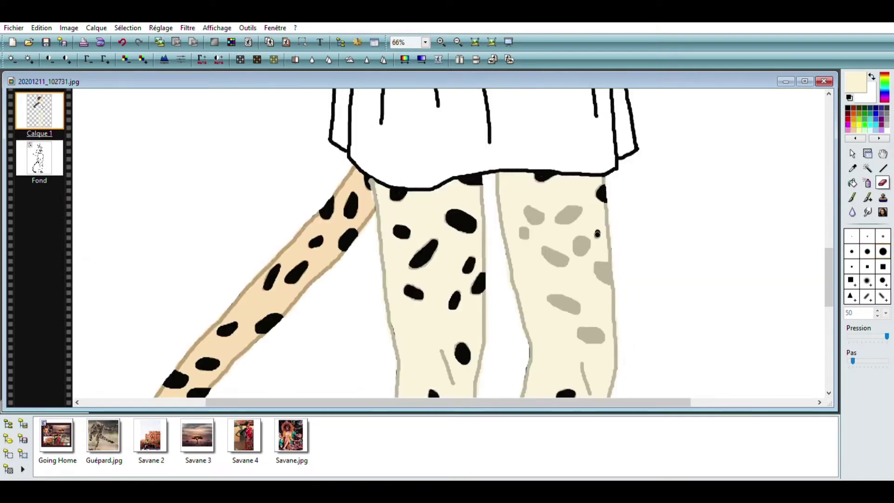
Erase the cream covering the black spots on the upper part of the second leg
{"action": "left_click_drag", "start_coordinate": [607, 263], "coordinate": [605, 270]}
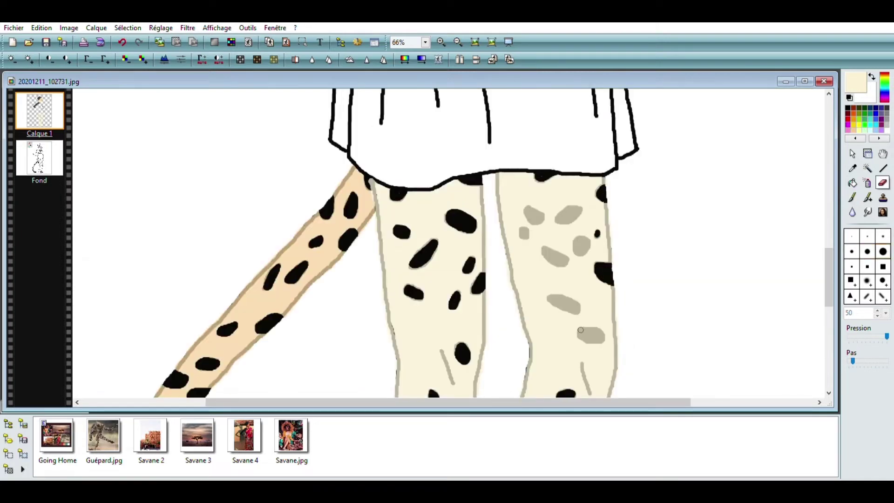
{"action": "left_click_drag", "start_coordinate": [550, 297], "coordinate": [577, 308]}
{"action": "mouse_move", "coordinate": [576, 239]}
{"action": "left_mouse_down"}
{"action": "mouse_move", "coordinate": [545, 249]}
{"action": "mouse_move", "coordinate": [562, 262]}
{"action": "left_mouse_up"}
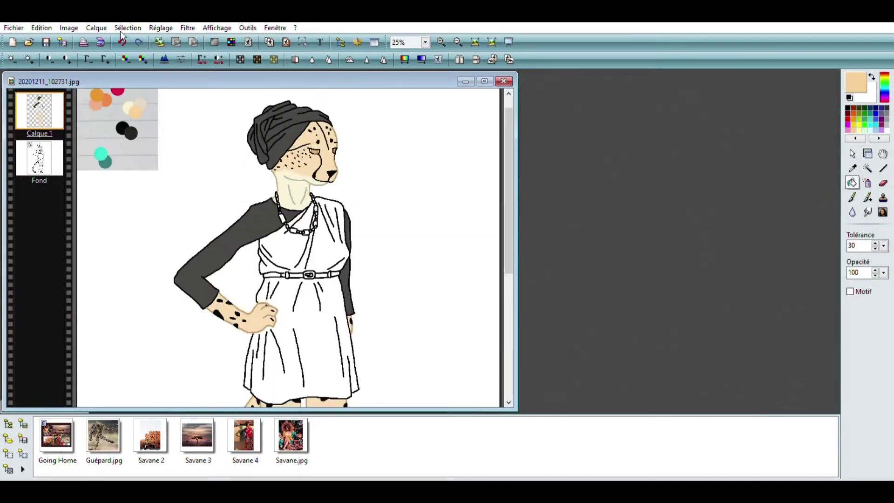
{"action": "left_click_drag", "start_coordinate": [509, 139], "coordinate": [510, 174]}
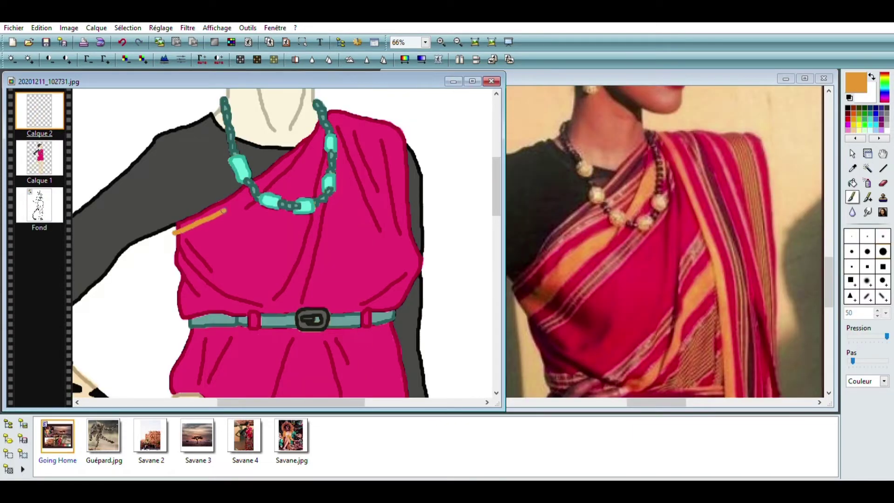
{"action": "mouse_move", "coordinate": [224, 211]}
{"action": "left_mouse_down"}
{"action": "mouse_move", "coordinate": [302, 157]}
{"action": "mouse_move", "coordinate": [349, 108]}
{"action": "left_mouse_up"}
{"action": "mouse_move", "coordinate": [175, 242]}
{"action": "left_mouse_down"}
{"action": "mouse_move", "coordinate": [290, 178]}
{"action": "mouse_move", "coordinate": [357, 112]}
{"action": "left_mouse_up"}
{"action": "key", "text": "ctrl+z"}
{"action": "key", "text": "ctrl+z"}
Paint thin orange stripes and one wide band diagonally across the pink bodice on Calque 2, following the reference sari
{"action": "mouse_move", "coordinate": [213, 216]}
{"action": "left_mouse_down"}
{"action": "mouse_move", "coordinate": [345, 107]}
{"action": "mouse_move", "coordinate": [204, 225]}
{"action": "mouse_move", "coordinate": [322, 146]}
{"action": "mouse_move", "coordinate": [175, 241]}
{"action": "left_mouse_up"}
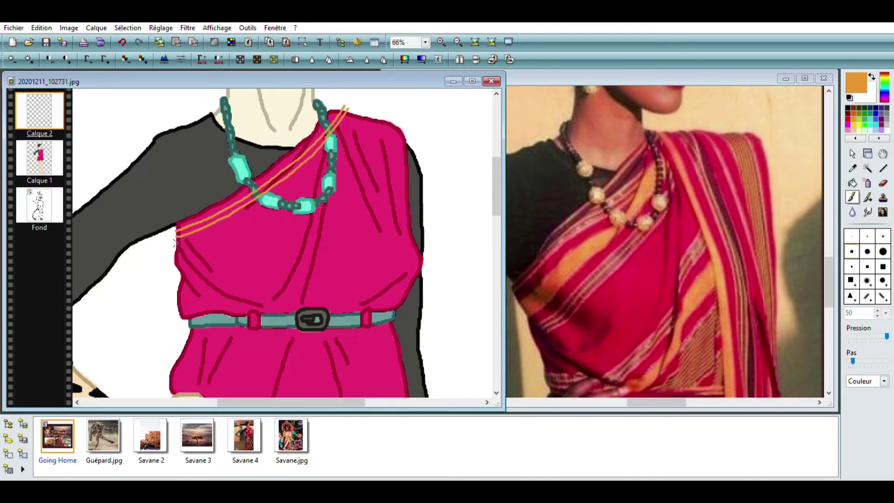
{"action": "mouse_move", "coordinate": [181, 261]}
{"action": "left_mouse_down"}
{"action": "mouse_move", "coordinate": [280, 209]}
{"action": "mouse_move", "coordinate": [370, 115]}
{"action": "left_mouse_up"}
{"action": "mouse_move", "coordinate": [180, 282]}
{"action": "left_mouse_down"}
{"action": "mouse_move", "coordinate": [312, 212]}
{"action": "mouse_move", "coordinate": [390, 119]}
{"action": "left_mouse_up"}
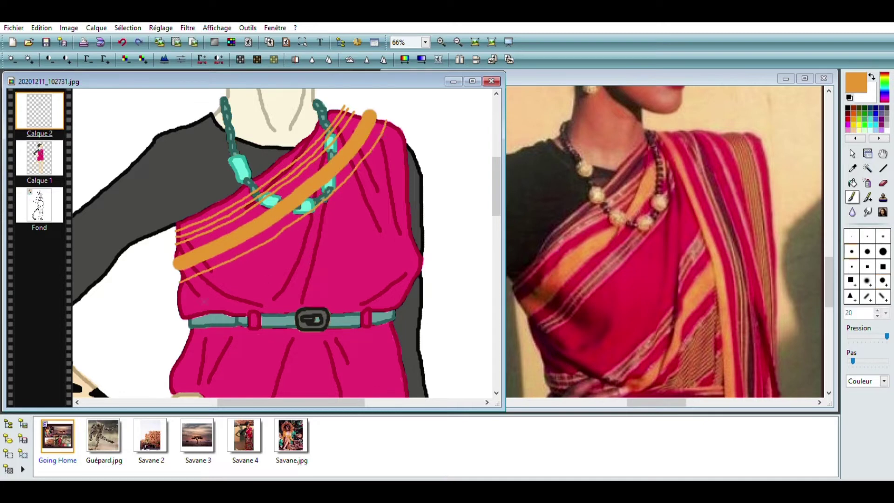
{"action": "mouse_move", "coordinate": [248, 258]}
{"action": "left_mouse_down"}
{"action": "mouse_move", "coordinate": [226, 270]}
{"action": "mouse_move", "coordinate": [309, 220]}
{"action": "mouse_move", "coordinate": [372, 159]}
{"action": "left_mouse_up"}
{"action": "mouse_move", "coordinate": [188, 293]}
{"action": "left_mouse_down"}
{"action": "mouse_move", "coordinate": [344, 201]}
{"action": "mouse_move", "coordinate": [402, 122]}
{"action": "left_mouse_up"}
Paint thin orange stripes and one wide band along the hem of the pink dress
{"action": "mouse_move", "coordinate": [175, 267]}
{"action": "left_mouse_down"}
{"action": "mouse_move", "coordinate": [201, 290]}
{"action": "mouse_move", "coordinate": [343, 282]}
{"action": "left_mouse_up"}
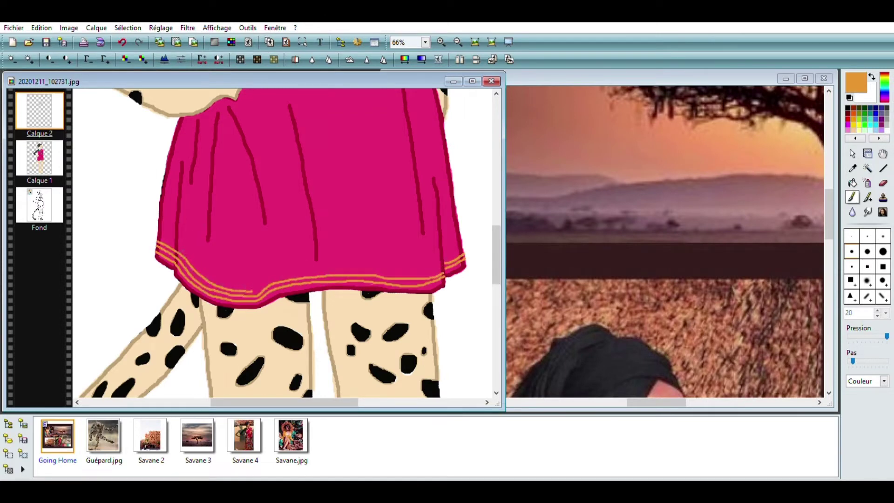
{"action": "mouse_move", "coordinate": [162, 226]}
{"action": "left_mouse_down"}
{"action": "mouse_move", "coordinate": [203, 245]}
{"action": "mouse_move", "coordinate": [332, 256]}
{"action": "mouse_move", "coordinate": [441, 253]}
{"action": "mouse_move", "coordinate": [446, 241]}
{"action": "left_mouse_up"}
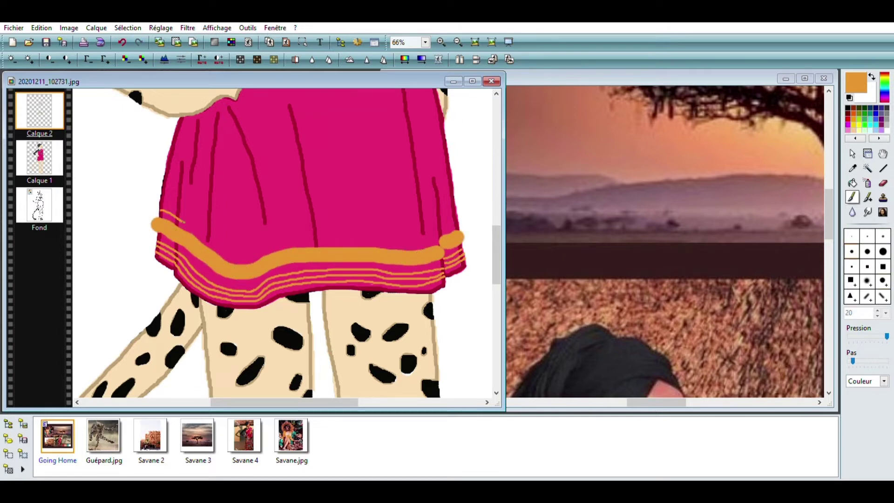
{"action": "left_click_drag", "start_coordinate": [285, 238], "coordinate": [429, 237]}
{"action": "left_click_drag", "start_coordinate": [228, 241], "coordinate": [388, 233]}
{"action": "mouse_move", "coordinate": [303, 224]}
{"action": "left_mouse_down"}
{"action": "mouse_move", "coordinate": [379, 227]}
{"action": "mouse_move", "coordinate": [443, 214]}
{"action": "left_mouse_up"}
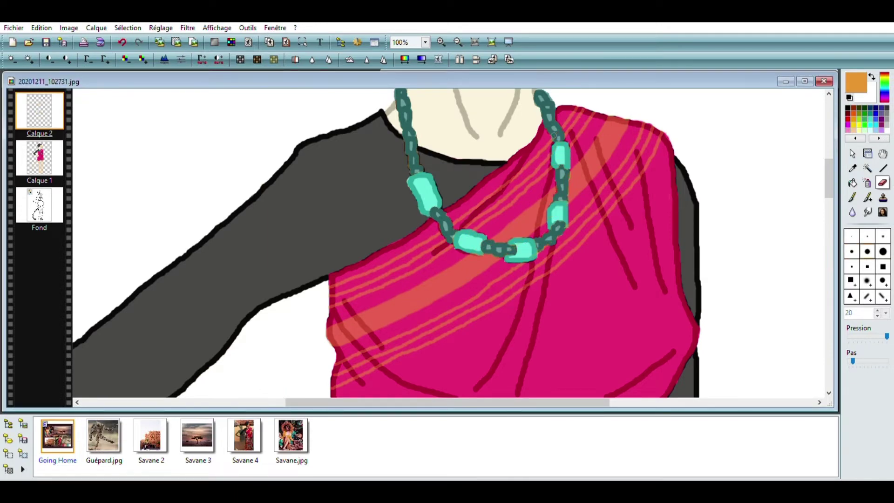
{"action": "scroll", "coordinate": [739, 263], "scroll_direction": "down", "scroll_amount": 10}
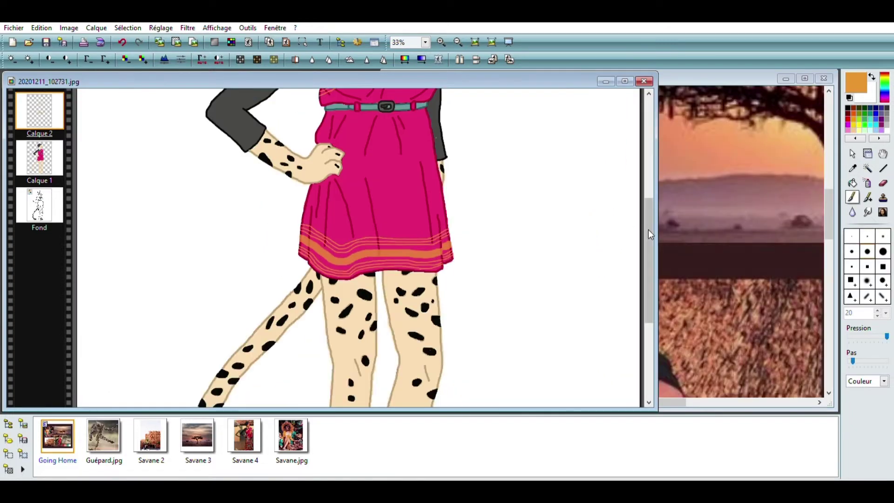
{"action": "left_click_drag", "start_coordinate": [650, 235], "coordinate": [645, 132]}
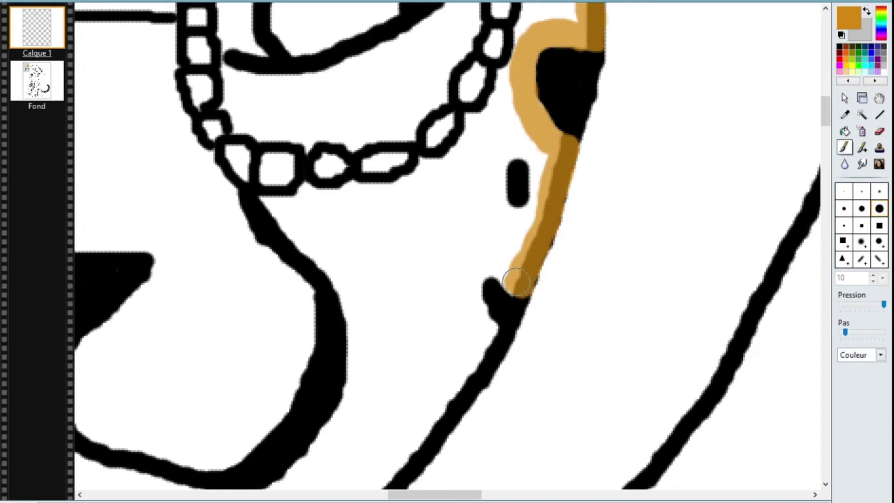
Trace the second cheetah's face contour in ochre and erase the ochre over the black forehead spots
{"action": "mouse_move", "coordinate": [498, 345]}
{"action": "left_mouse_down"}
{"action": "mouse_move", "coordinate": [495, 173]}
{"action": "mouse_move", "coordinate": [493, 200]}
{"action": "mouse_move", "coordinate": [506, 148]}
{"action": "left_mouse_up"}
{"action": "mouse_move", "coordinate": [506, 148]}
{"action": "left_mouse_down"}
{"action": "mouse_move", "coordinate": [522, 200]}
{"action": "mouse_move", "coordinate": [540, 195]}
{"action": "left_mouse_up"}
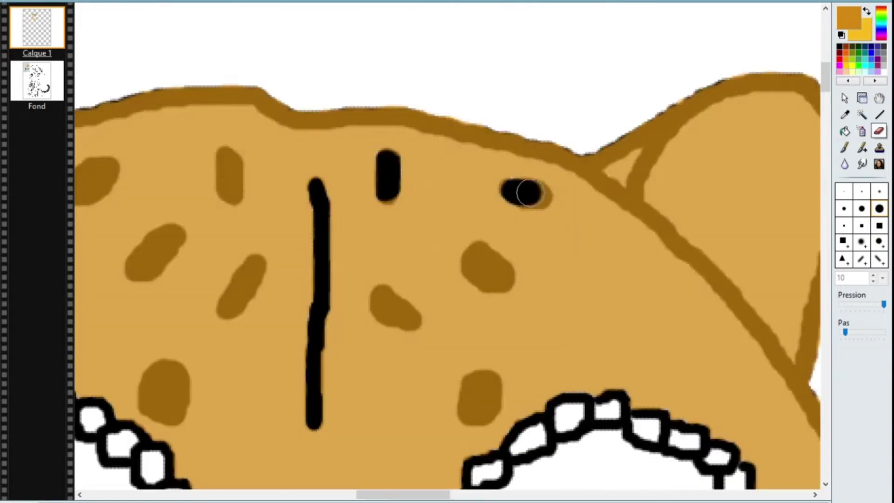
{"action": "mouse_move", "coordinate": [481, 256]}
{"action": "left_mouse_down"}
{"action": "mouse_move", "coordinate": [485, 274]}
{"action": "mouse_move", "coordinate": [501, 278]}
{"action": "mouse_move", "coordinate": [489, 260]}
{"action": "left_mouse_up"}
{"action": "mouse_move", "coordinate": [486, 385]}
{"action": "left_mouse_down"}
{"action": "mouse_move", "coordinate": [472, 396]}
{"action": "mouse_move", "coordinate": [489, 410]}
{"action": "left_mouse_up"}
{"action": "left_click_drag", "start_coordinate": [386, 298], "coordinate": [392, 306]}
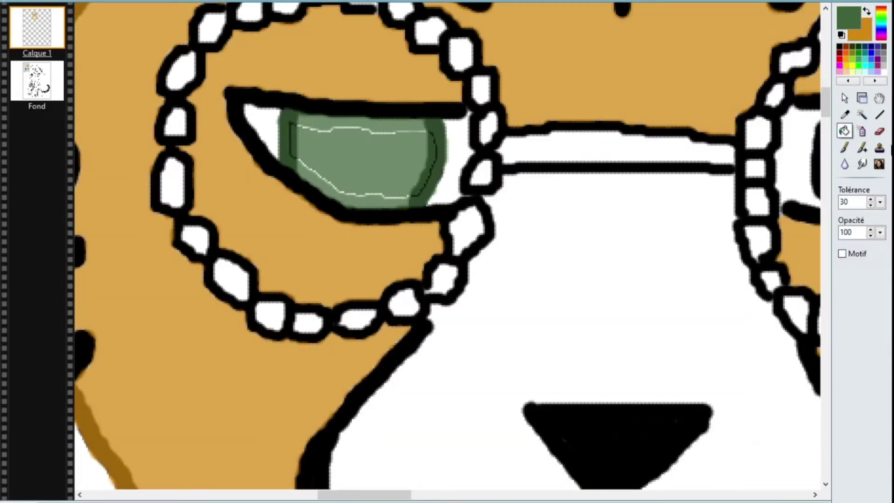
Paint the raised hand's palm pad reddish brown and trace the thumb's contour in ochre
{"action": "key", "text": "b"}
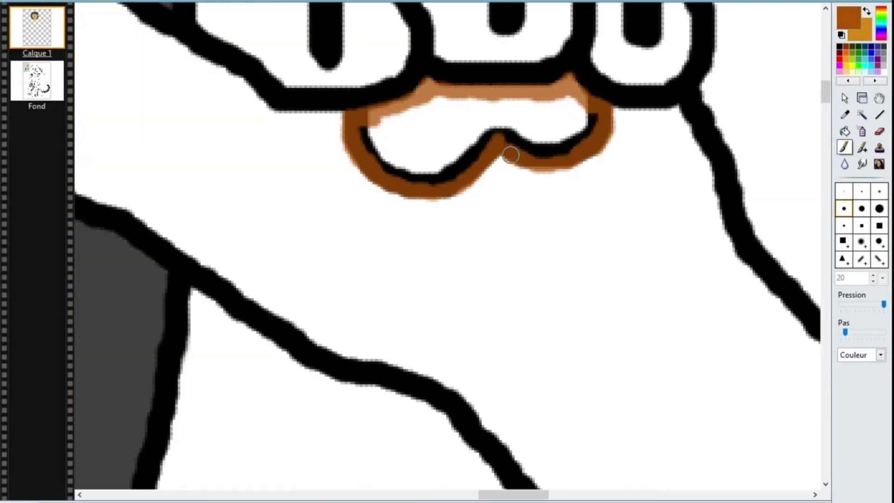
{"action": "mouse_move", "coordinate": [559, 122]}
{"action": "left_mouse_down"}
{"action": "mouse_move", "coordinate": [421, 105]}
{"action": "mouse_move", "coordinate": [596, 122]}
{"action": "left_mouse_up"}
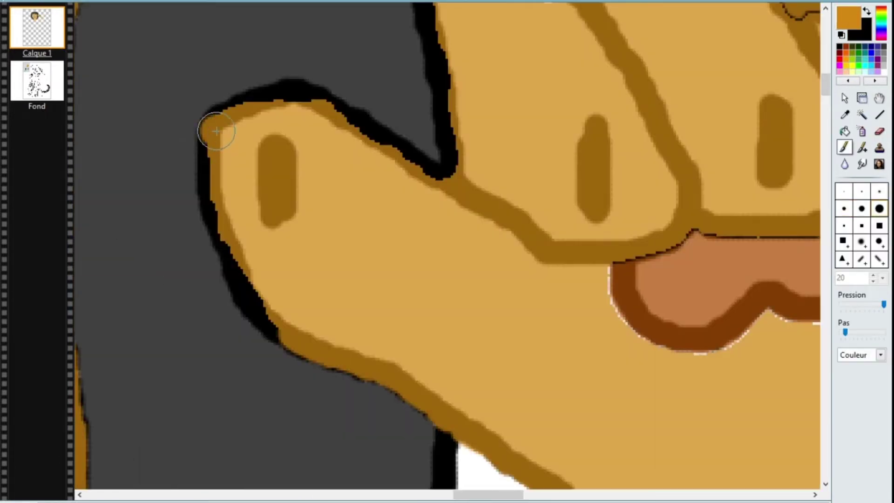
{"action": "mouse_move", "coordinate": [217, 131]}
{"action": "left_mouse_down"}
{"action": "mouse_move", "coordinate": [217, 205]}
{"action": "mouse_move", "coordinate": [270, 315]}
{"action": "left_mouse_up"}
{"action": "left_click_drag", "start_coordinate": [232, 127], "coordinate": [239, 113]}
{"action": "left_click_drag", "start_coordinate": [298, 91], "coordinate": [435, 179]}
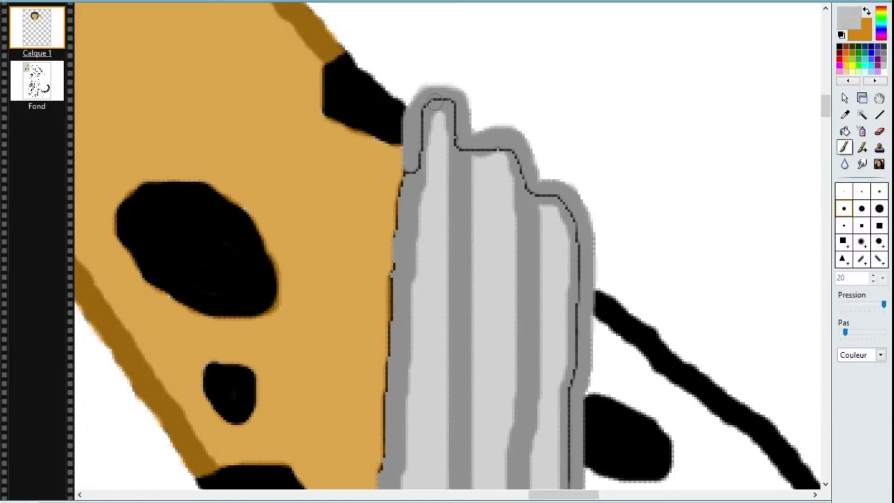
Finish the bracelet's light grey edge and add white highlights to the glasses' bridge and beaded rim
{"action": "left_click_drag", "start_coordinate": [437, 121], "coordinate": [467, 150]}
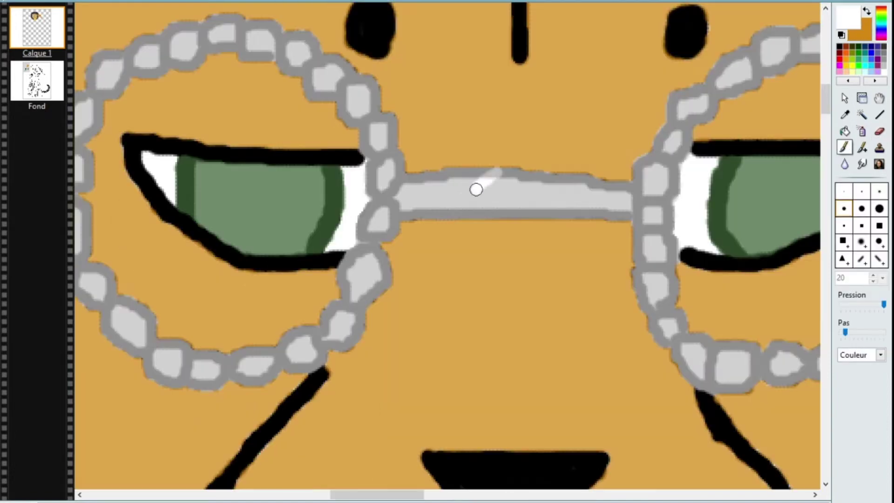
{"action": "left_click_drag", "start_coordinate": [475, 186], "coordinate": [513, 186]}
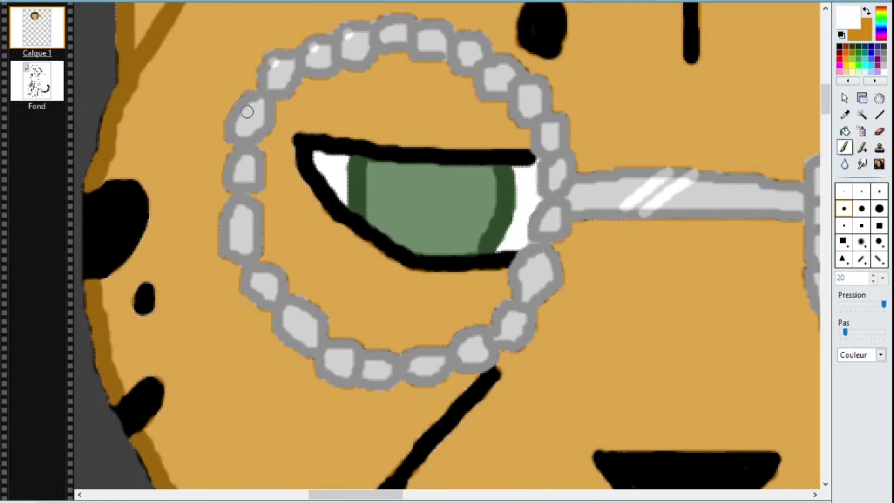
{"action": "left_click_drag", "start_coordinate": [233, 168], "coordinate": [237, 161]}
{"action": "scroll", "coordinate": [447, 251], "scroll_direction": "right", "scroll_amount": 10}
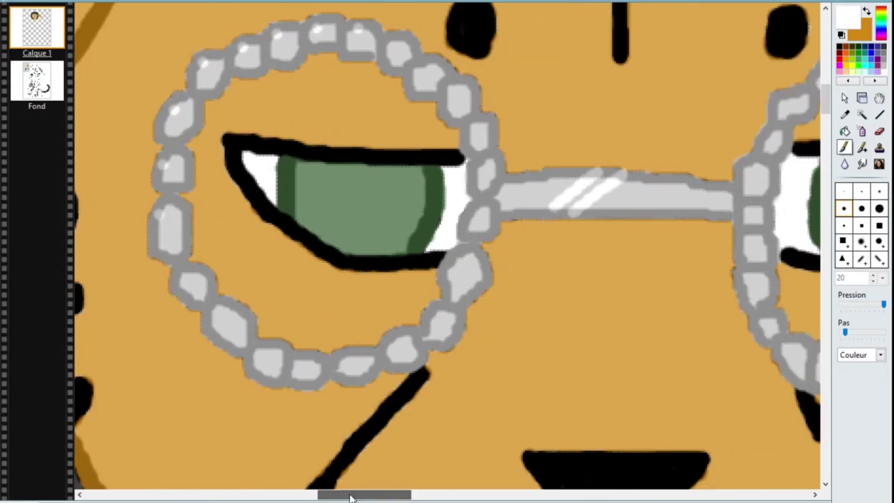
{"action": "mouse_move", "coordinate": [342, 314]}
{"action": "left_mouse_down"}
{"action": "mouse_move", "coordinate": [400, 311]}
{"action": "mouse_move", "coordinate": [393, 321]}
{"action": "mouse_move", "coordinate": [357, 326]}
{"action": "mouse_move", "coordinate": [407, 326]}
{"action": "left_mouse_up"}
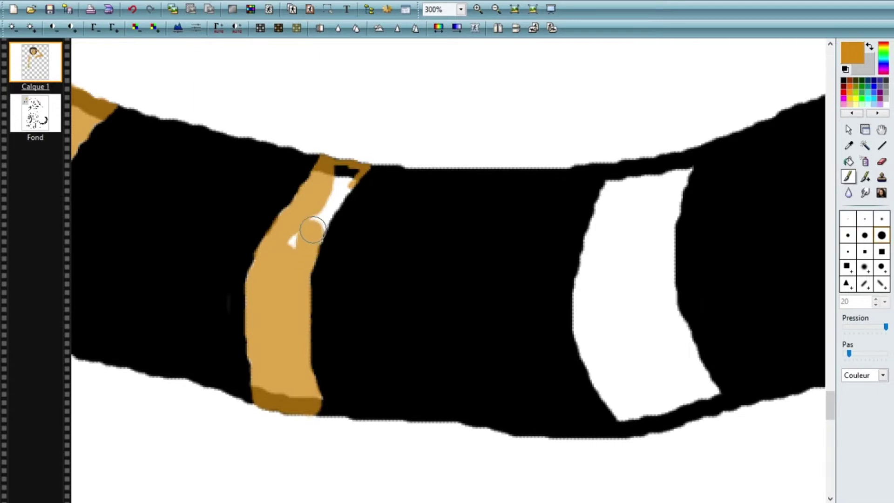
Paint the light tail band ochre and fill the outlined area beside the paintbrushes with dark green
{"action": "mouse_move", "coordinate": [312, 229]}
{"action": "left_mouse_down"}
{"action": "mouse_move", "coordinate": [342, 186]}
{"action": "mouse_move", "coordinate": [283, 253]}
{"action": "left_mouse_up"}
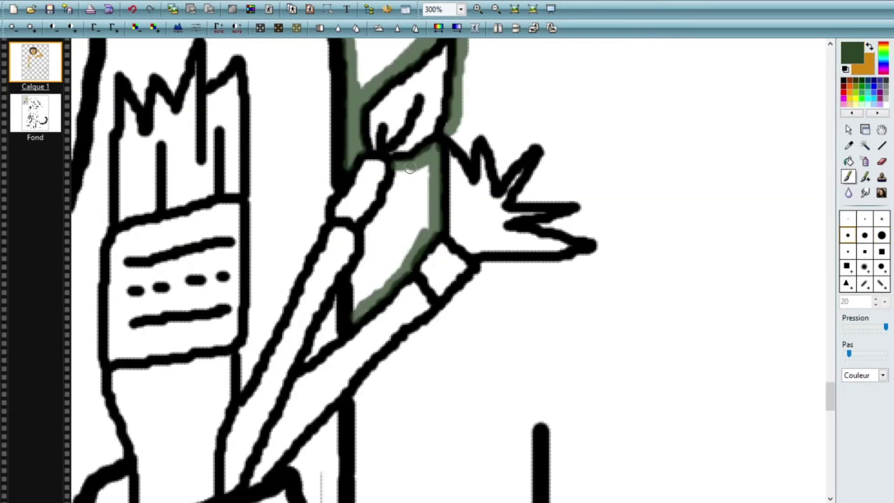
{"action": "left_click", "coordinate": [849, 161]}
{"action": "left_click", "coordinate": [425, 217]}
{"action": "key", "text": "b"}
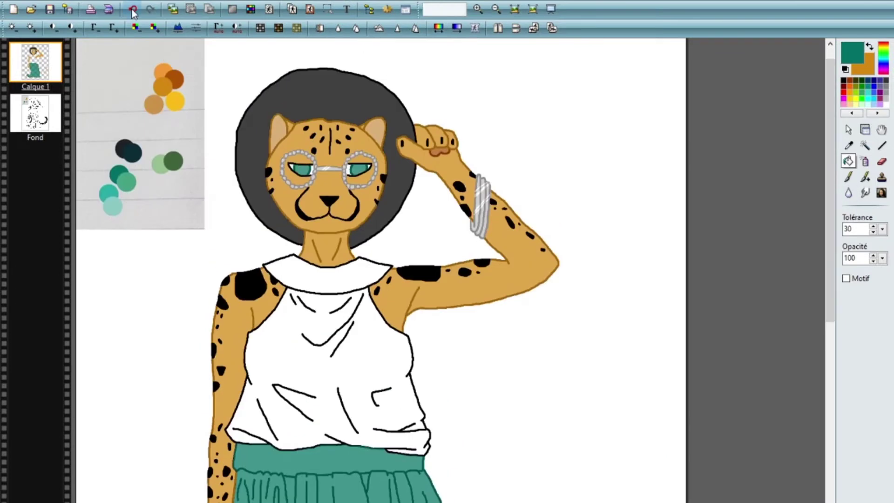
Paint the backpack's strap buckle grey, covering its black frame and the prong in its centre
{"action": "key", "text": "ctrl+z"}
{"action": "key", "text": "ctrl+y"}
{"action": "scroll", "coordinate": [830, 359], "scroll_direction": "down", "scroll_amount": 10}
{"action": "scroll", "coordinate": [831, 359], "scroll_direction": "up", "scroll_amount": 8}
{"action": "mouse_move", "coordinate": [540, 344]}
{"action": "left_mouse_down"}
{"action": "mouse_move", "coordinate": [573, 338]}
{"action": "mouse_move", "coordinate": [547, 321]}
{"action": "mouse_move", "coordinate": [590, 333]}
{"action": "mouse_move", "coordinate": [569, 376]}
{"action": "mouse_move", "coordinate": [578, 340]}
{"action": "mouse_move", "coordinate": [566, 354]}
{"action": "left_mouse_up"}
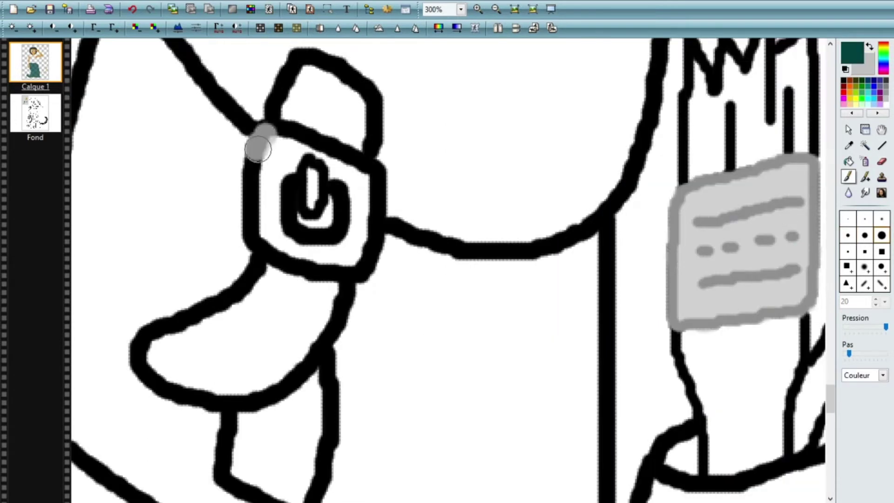
{"action": "mouse_move", "coordinate": [257, 148]}
{"action": "left_mouse_down"}
{"action": "mouse_move", "coordinate": [267, 130]}
{"action": "mouse_move", "coordinate": [289, 133]}
{"action": "mouse_move", "coordinate": [380, 173]}
{"action": "left_mouse_up"}
{"action": "mouse_move", "coordinate": [299, 189]}
{"action": "left_mouse_down"}
{"action": "mouse_move", "coordinate": [315, 202]}
{"action": "mouse_move", "coordinate": [307, 185]}
{"action": "mouse_move", "coordinate": [287, 218]}
{"action": "mouse_move", "coordinate": [343, 227]}
{"action": "mouse_move", "coordinate": [355, 195]}
{"action": "mouse_move", "coordinate": [257, 238]}
{"action": "mouse_move", "coordinate": [255, 164]}
{"action": "mouse_move", "coordinate": [284, 260]}
{"action": "mouse_move", "coordinate": [361, 271]}
{"action": "mouse_move", "coordinate": [375, 235]}
{"action": "mouse_move", "coordinate": [374, 189]}
{"action": "mouse_move", "coordinate": [324, 155]}
{"action": "mouse_move", "coordinate": [335, 253]}
{"action": "mouse_move", "coordinate": [294, 167]}
{"action": "left_mouse_up"}
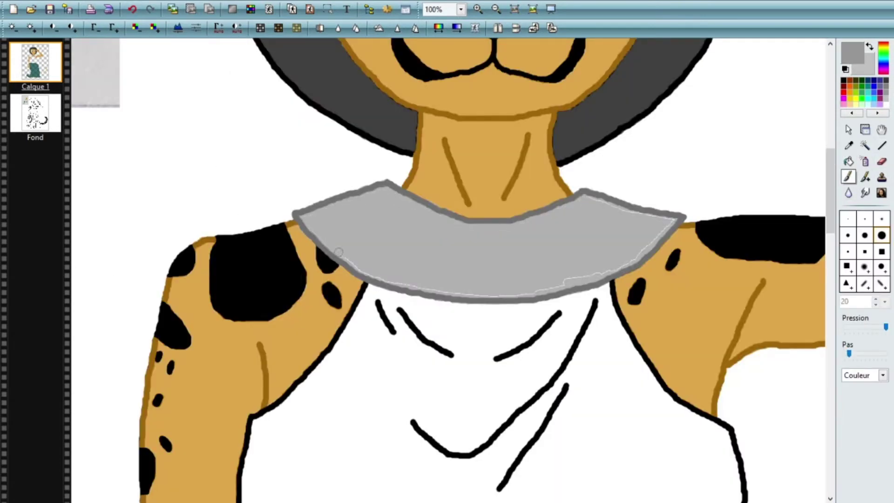
Finish the collar's grey lower edge and recolour the black outlines at the shirt's hem light grey
{"action": "left_click_drag", "start_coordinate": [340, 252], "coordinate": [577, 278]}
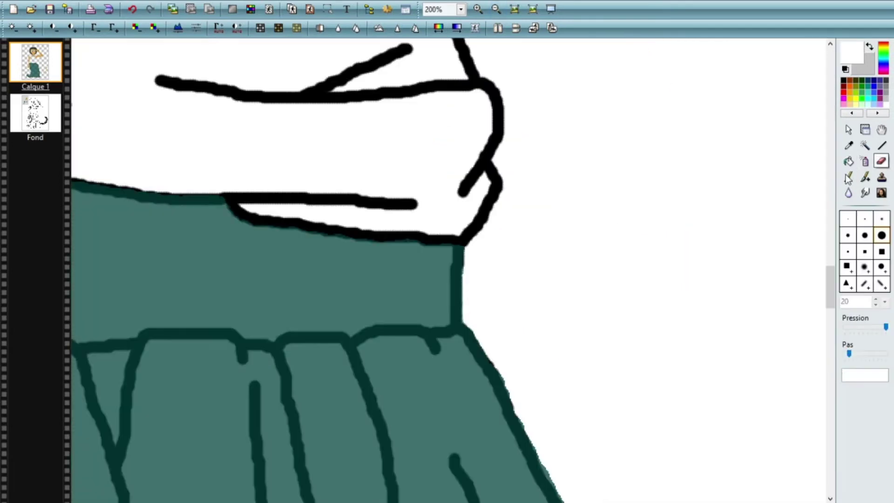
{"action": "mouse_move", "coordinate": [450, 240]}
{"action": "left_mouse_down"}
{"action": "mouse_move", "coordinate": [480, 222]}
{"action": "mouse_move", "coordinate": [497, 140]}
{"action": "mouse_move", "coordinate": [473, 81]}
{"action": "left_mouse_up"}
{"action": "scroll", "coordinate": [623, 166], "scroll_direction": "up", "scroll_amount": 5}
{"action": "left_click_drag", "start_coordinate": [471, 295], "coordinate": [431, 143]}
{"action": "scroll", "coordinate": [403, 315], "scroll_direction": "up", "scroll_amount": 5}
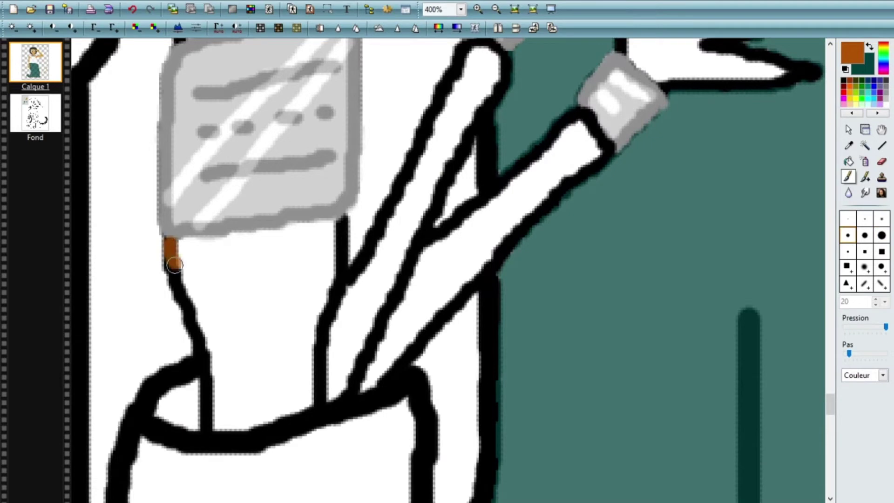
Paint the wide paintbrush's handle and the backpack's carrying strap below the hand reddish brown
{"action": "mouse_move", "coordinate": [165, 241]}
{"action": "left_mouse_down"}
{"action": "mouse_move", "coordinate": [205, 245]}
{"action": "mouse_move", "coordinate": [200, 345]}
{"action": "left_mouse_up"}
{"action": "left_click_drag", "start_coordinate": [170, 278], "coordinate": [208, 428]}
{"action": "left_click_drag", "start_coordinate": [183, 246], "coordinate": [329, 227]}
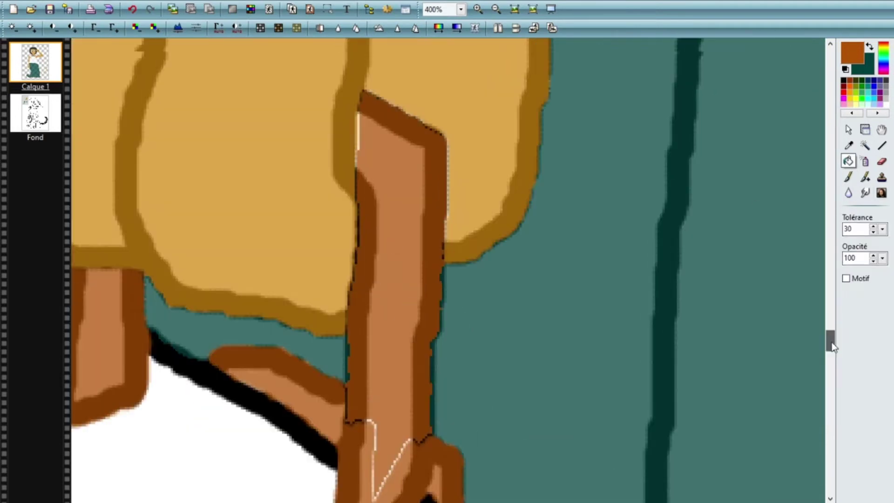
{"action": "left_click", "coordinate": [373, 433]}
{"action": "mouse_move", "coordinate": [351, 355]}
{"action": "left_mouse_down"}
{"action": "mouse_move", "coordinate": [364, 206]}
{"action": "mouse_move", "coordinate": [356, 126]}
{"action": "left_mouse_up"}
Colour the strap end above the backpack's buckle reddish brown, covering both its outline and interior
{"action": "mouse_move", "coordinate": [417, 212]}
{"action": "left_mouse_down"}
{"action": "mouse_move", "coordinate": [396, 207]}
{"action": "mouse_move", "coordinate": [414, 149]}
{"action": "mouse_move", "coordinate": [531, 147]}
{"action": "mouse_move", "coordinate": [565, 275]}
{"action": "mouse_move", "coordinate": [572, 222]}
{"action": "left_mouse_up"}
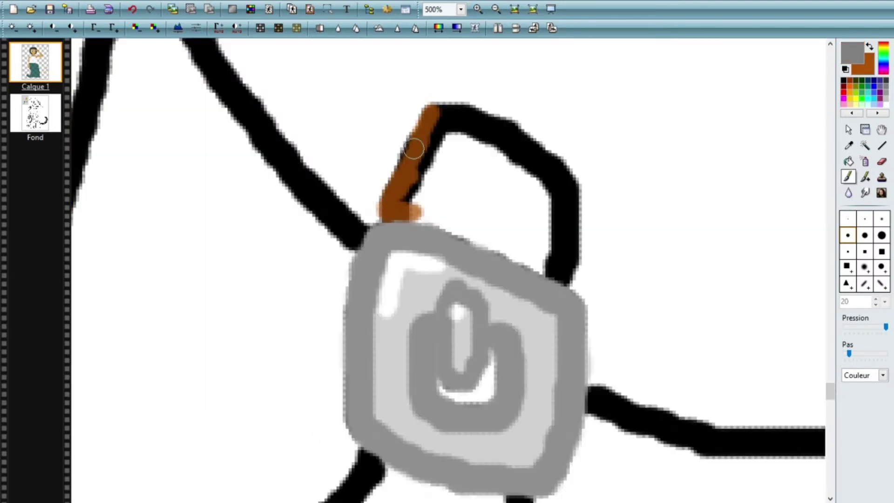
{"action": "left_click", "coordinate": [849, 161]}
{"action": "left_click", "coordinate": [488, 187]}
{"action": "left_click", "coordinate": [848, 177]}
{"action": "mouse_move", "coordinate": [414, 205]}
{"action": "left_mouse_down"}
{"action": "mouse_move", "coordinate": [417, 217]}
{"action": "mouse_move", "coordinate": [465, 125]}
{"action": "mouse_move", "coordinate": [553, 265]}
{"action": "left_mouse_up"}
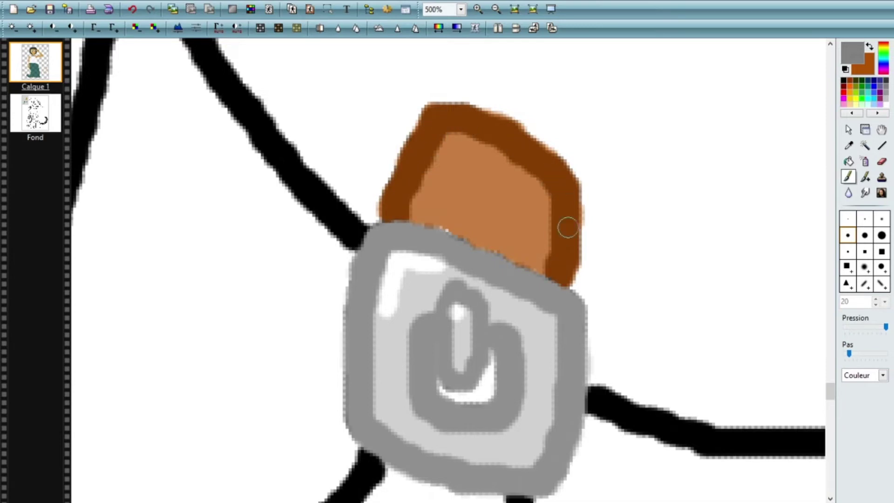
{"action": "scroll", "coordinate": [553, 266], "scroll_direction": "down", "scroll_amount": 2}
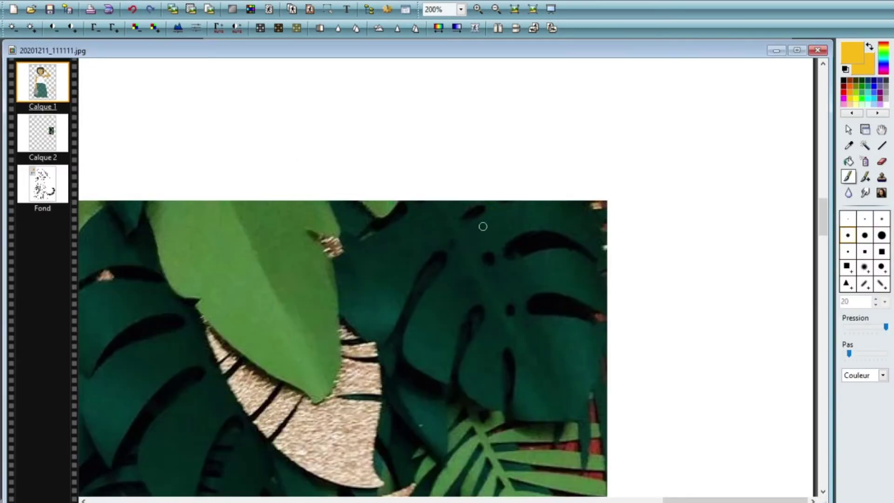
Trace monstera leaves in yellow over the reference photo and duplicate the leaf pair into a column of four
{"action": "mouse_move", "coordinate": [493, 212]}
{"action": "left_mouse_down"}
{"action": "mouse_move", "coordinate": [404, 354]}
{"action": "mouse_move", "coordinate": [471, 357]}
{"action": "mouse_move", "coordinate": [516, 414]}
{"action": "mouse_move", "coordinate": [528, 300]}
{"action": "mouse_move", "coordinate": [494, 207]}
{"action": "mouse_move", "coordinate": [462, 249]}
{"action": "left_mouse_up"}
{"action": "left_click", "coordinate": [848, 130]}
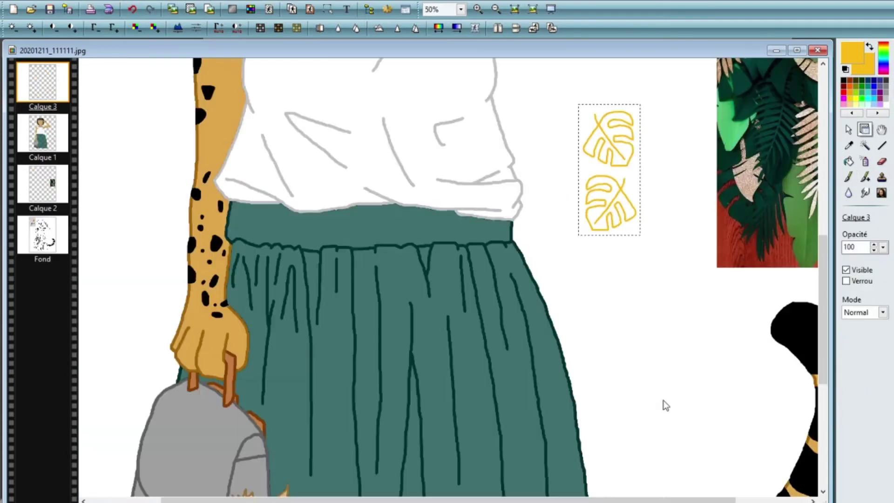
{"action": "key", "text": "ctrl+v"}
{"action": "left_click_drag", "start_coordinate": [668, 205], "coordinate": [607, 301]}
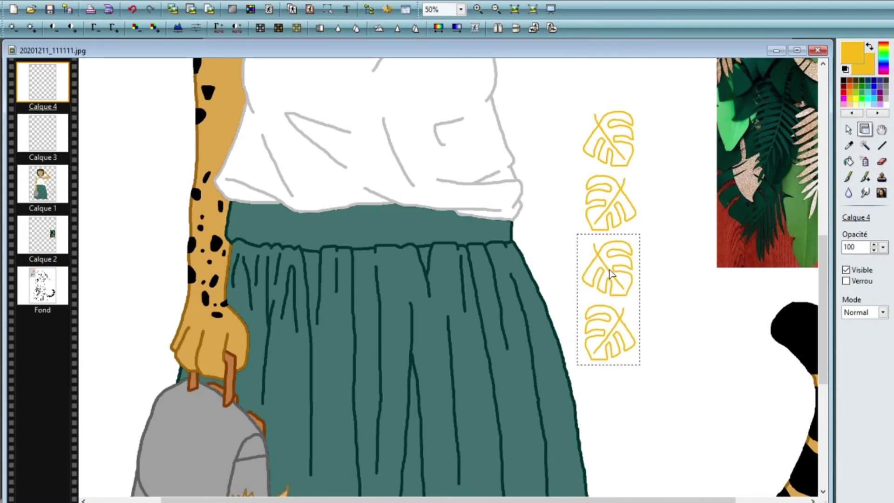
Duplicate the leaf column as a second, staggered column beside the first and merge the pasted layer
{"action": "key", "text": "ctrl+v"}
{"action": "mouse_move", "coordinate": [671, 233]}
{"action": "left_mouse_down"}
{"action": "mouse_move", "coordinate": [679, 220]}
{"action": "mouse_move", "coordinate": [679, 230]}
{"action": "left_mouse_up"}
{"action": "left_click", "coordinate": [729, 399]}
{"action": "left_click", "coordinate": [659, 290]}
{"action": "key", "text": "ctrl+shift+m"}
Copy the two-column leaf block, place the copy alongside over the skirt, and merge it into the leaf layer
{"action": "key", "text": "ctrl+c"}
{"action": "key", "text": "ctrl+v"}
{"action": "left_click_drag", "start_coordinate": [659, 166], "coordinate": [538, 165]}
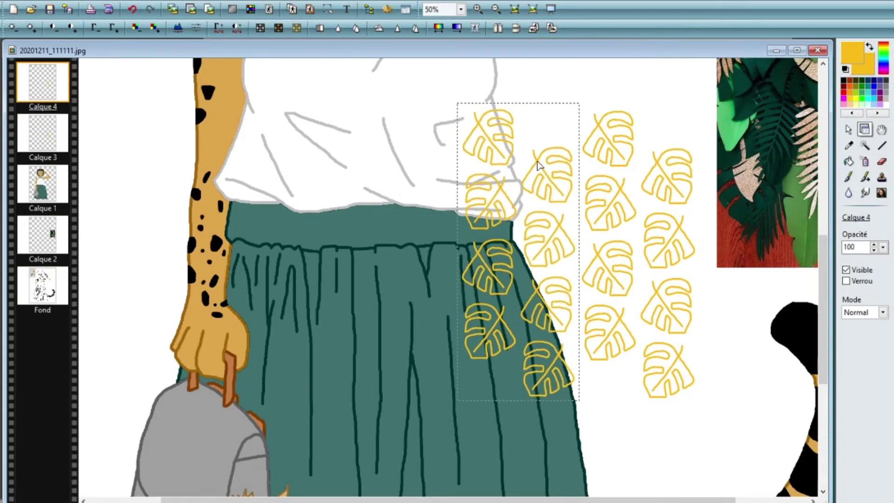
{"action": "key", "text": "ctrl+shift+m"}
{"action": "left_click", "coordinate": [848, 130]}
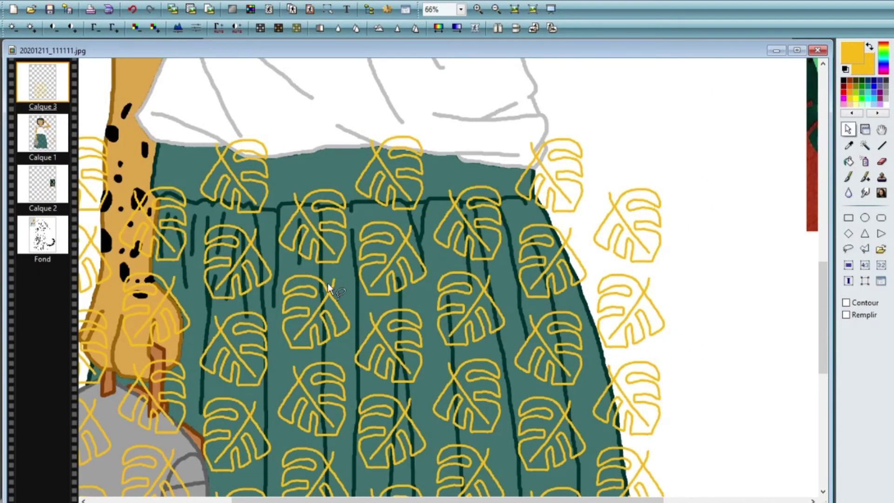
Try to duplicate a freehand selection of leaves to the upper part of the skirt
{"action": "left_click_drag", "start_coordinate": [454, 356], "coordinate": [473, 266]}
{"action": "key", "text": "ctrl+c"}
{"action": "key", "text": "ctrl+v"}
{"action": "mouse_move", "coordinate": [488, 136]}
{"action": "left_mouse_down"}
{"action": "mouse_move", "coordinate": [488, 119]}
{"action": "mouse_move", "coordinate": [331, 120]}
{"action": "left_mouse_up"}
{"action": "key", "text": "ctrl+v"}
{"action": "key", "text": "ctrl+z"}
{"action": "key", "text": "ctrl+z"}
{"action": "key", "text": "ctrl+z"}
{"action": "key", "text": "ctrl+z"}
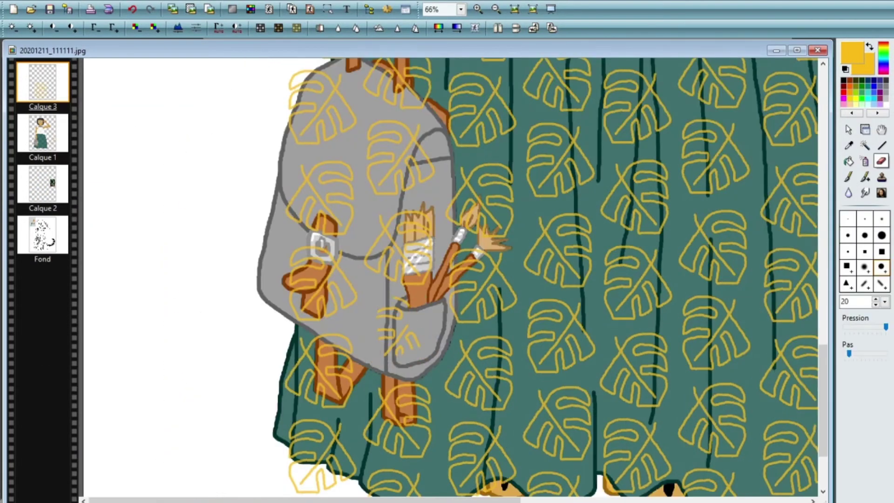
Erase the yellow leaf lines over the backpack and thin out surplus leaves on the skirt
{"action": "mouse_move", "coordinate": [396, 342]}
{"action": "left_mouse_down"}
{"action": "mouse_move", "coordinate": [297, 244]}
{"action": "mouse_move", "coordinate": [343, 257]}
{"action": "mouse_move", "coordinate": [337, 190]}
{"action": "left_mouse_up"}
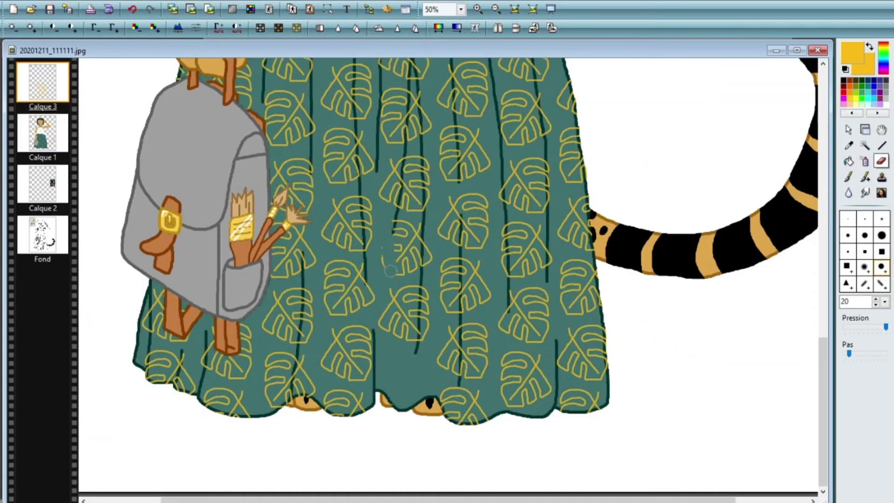
{"action": "left_click_drag", "start_coordinate": [394, 240], "coordinate": [412, 256]}
{"action": "scroll", "coordinate": [394, 261], "scroll_direction": "up", "scroll_amount": 5}
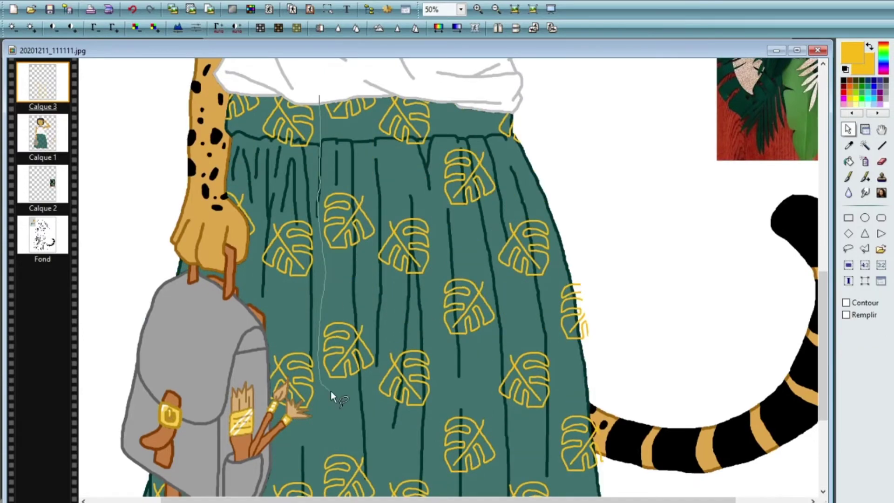
Select the leaf column in the middle of the skirt and shift it slightly upward
{"action": "left_click_drag", "start_coordinate": [317, 394], "coordinate": [386, 99]}
{"action": "key", "text": "ctrl+c"}
{"action": "key", "text": "ctrl+v"}
{"action": "left_click_drag", "start_coordinate": [352, 223], "coordinate": [351, 182]}
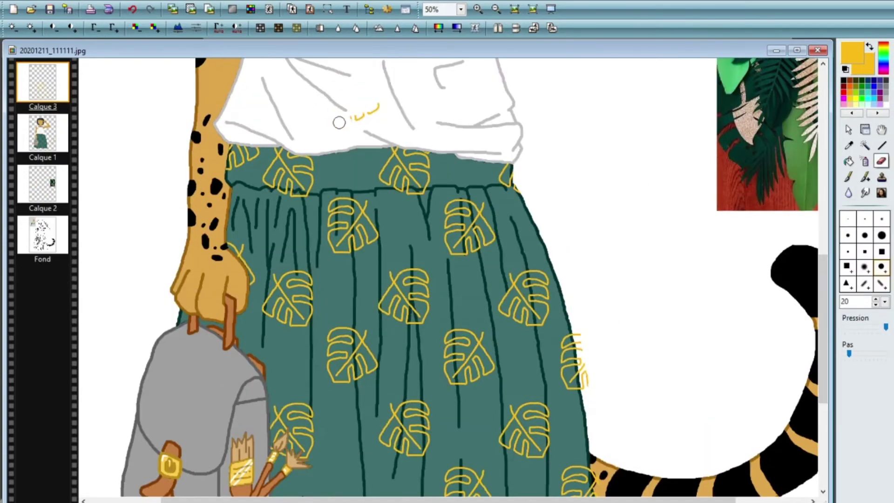
Select the two lowest leaves of the middle column near the skirt's hem and move them up
{"action": "scroll", "coordinate": [363, 279], "scroll_direction": "down", "scroll_amount": 5}
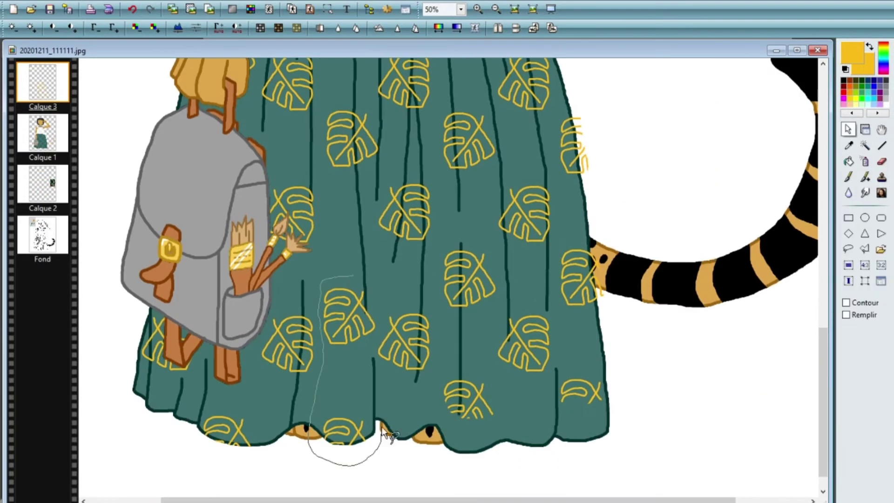
{"action": "key", "text": "ctrl+v"}
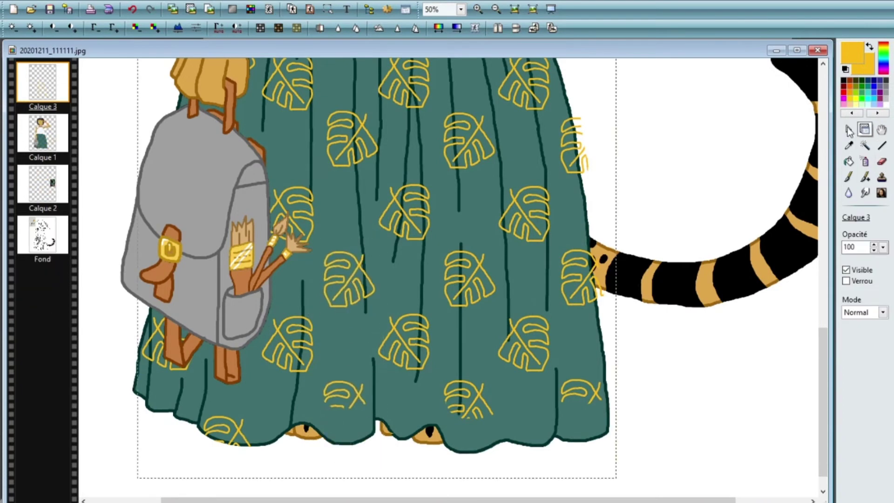
{"action": "left_click", "coordinate": [848, 129]}
{"action": "key", "text": "ctrl+v"}
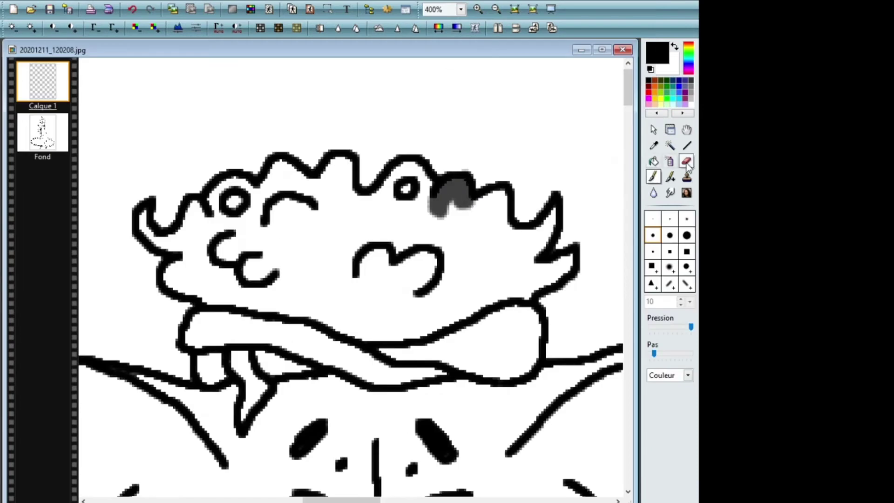
Paint the new cheetah's curly hair above the headband and behind both cheeks dark grey
{"action": "mouse_move", "coordinate": [454, 191]}
{"action": "left_mouse_down"}
{"action": "mouse_move", "coordinate": [485, 208]}
{"action": "mouse_move", "coordinate": [555, 211]}
{"action": "mouse_move", "coordinate": [536, 233]}
{"action": "mouse_move", "coordinate": [566, 251]}
{"action": "mouse_move", "coordinate": [493, 275]}
{"action": "mouse_move", "coordinate": [341, 299]}
{"action": "left_mouse_up"}
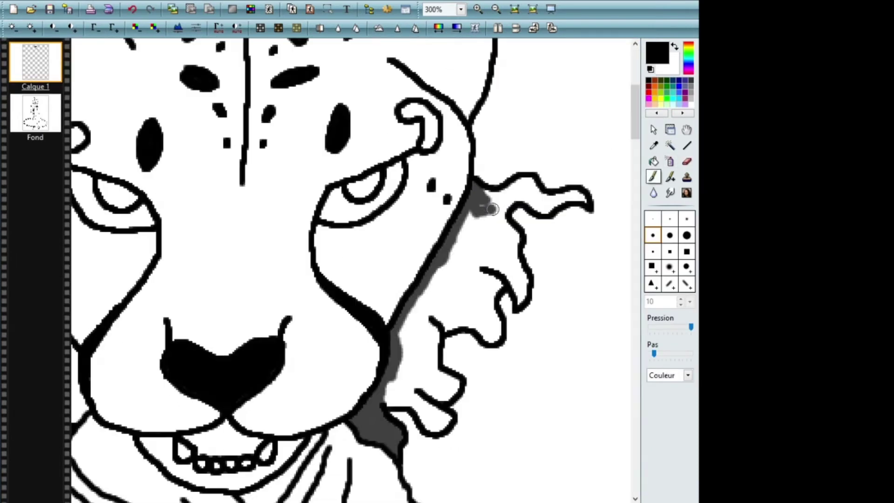
{"action": "mouse_move", "coordinate": [482, 189]}
{"action": "left_mouse_down"}
{"action": "mouse_move", "coordinate": [587, 201]}
{"action": "mouse_move", "coordinate": [535, 201]}
{"action": "mouse_move", "coordinate": [496, 225]}
{"action": "mouse_move", "coordinate": [522, 297]}
{"action": "mouse_move", "coordinate": [496, 241]}
{"action": "mouse_move", "coordinate": [447, 326]}
{"action": "left_mouse_up"}
{"action": "scroll", "coordinate": [326, 256], "scroll_direction": "left", "scroll_amount": 5}
{"action": "mouse_move", "coordinate": [230, 220]}
{"action": "left_mouse_down"}
{"action": "mouse_move", "coordinate": [260, 224]}
{"action": "mouse_move", "coordinate": [310, 335]}
{"action": "mouse_move", "coordinate": [347, 361]}
{"action": "left_mouse_up"}
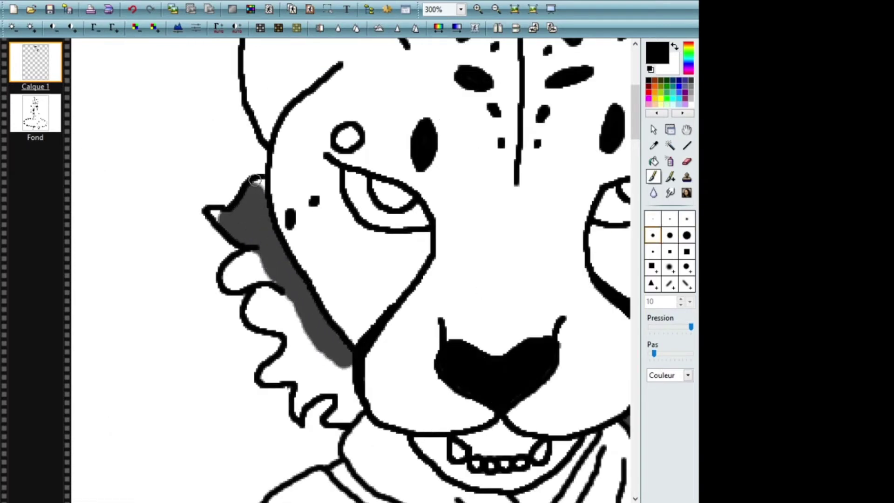
{"action": "mouse_move", "coordinate": [244, 270]}
{"action": "left_mouse_down"}
{"action": "mouse_move", "coordinate": [256, 328]}
{"action": "mouse_move", "coordinate": [303, 415]}
{"action": "left_mouse_up"}
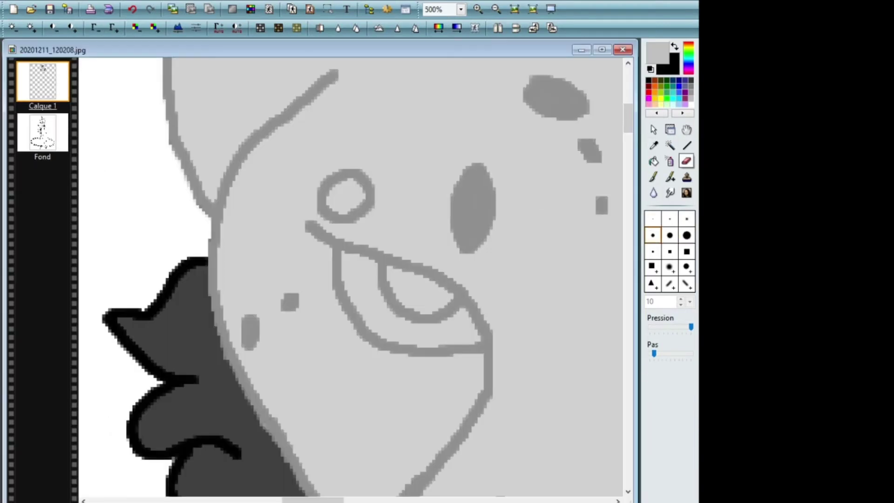
Erase the grey over the cheek spots and eyes to bring back their black lines and white interiors
{"action": "left_click", "coordinate": [478, 8]}
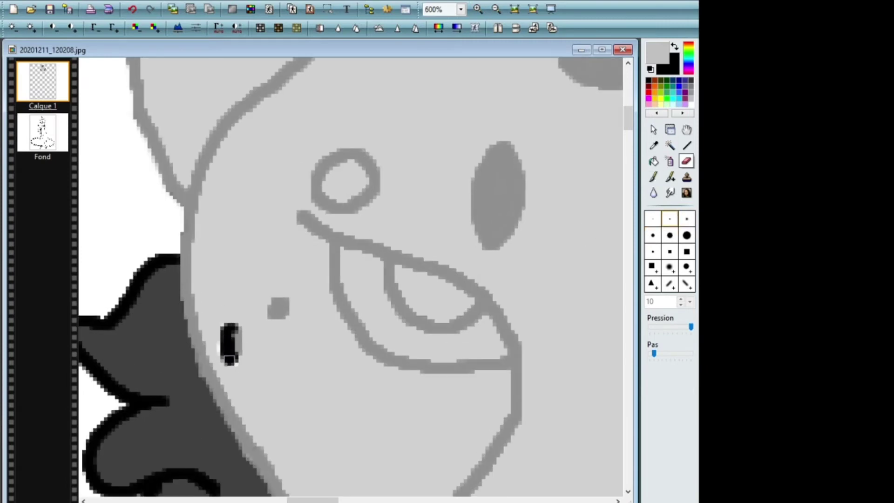
{"action": "key", "text": "b"}
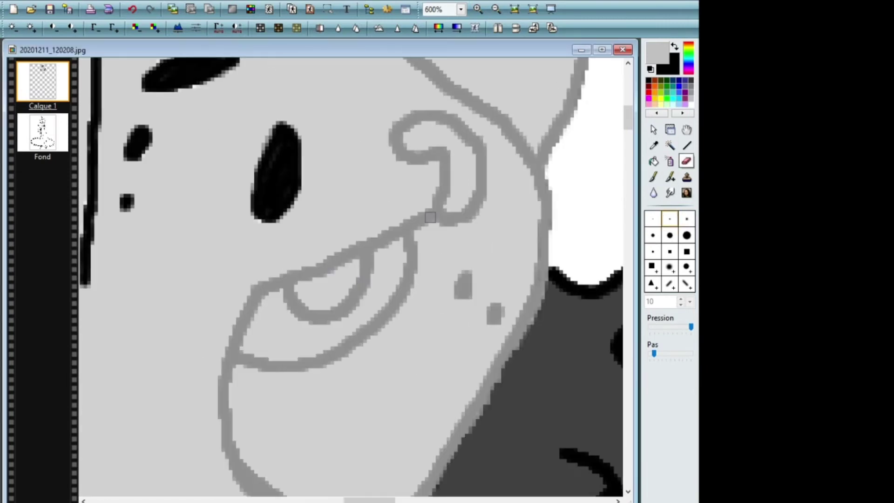
{"action": "mouse_move", "coordinate": [434, 214]}
{"action": "left_mouse_down"}
{"action": "mouse_move", "coordinate": [240, 293]}
{"action": "mouse_move", "coordinate": [412, 275]}
{"action": "mouse_move", "coordinate": [300, 357]}
{"action": "left_mouse_up"}
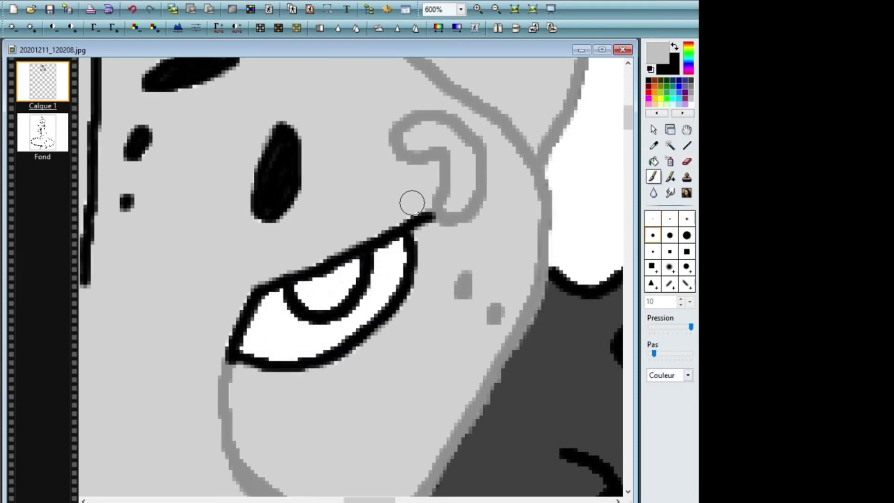
{"action": "mouse_move", "coordinate": [403, 125]}
{"action": "left_mouse_down"}
{"action": "mouse_move", "coordinate": [400, 151]}
{"action": "mouse_move", "coordinate": [448, 195]}
{"action": "mouse_move", "coordinate": [400, 123]}
{"action": "left_mouse_up"}
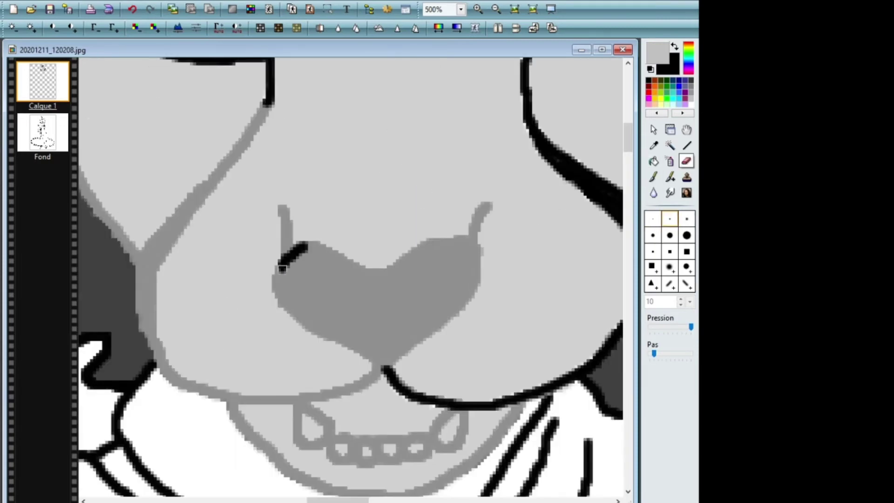
Erase the grey over the cheetah's black nose and clean up the mouth area below it
{"action": "mouse_move", "coordinate": [305, 245]}
{"action": "left_mouse_down"}
{"action": "mouse_move", "coordinate": [387, 373]}
{"action": "mouse_move", "coordinate": [450, 240]}
{"action": "mouse_move", "coordinate": [449, 319]}
{"action": "mouse_move", "coordinate": [387, 361]}
{"action": "left_mouse_up"}
{"action": "left_click", "coordinate": [653, 235]}
{"action": "mouse_move", "coordinate": [310, 252]}
{"action": "left_mouse_down"}
{"action": "mouse_move", "coordinate": [289, 295]}
{"action": "mouse_move", "coordinate": [442, 282]}
{"action": "mouse_move", "coordinate": [326, 298]}
{"action": "left_mouse_up"}
{"action": "left_click", "coordinate": [478, 9]}
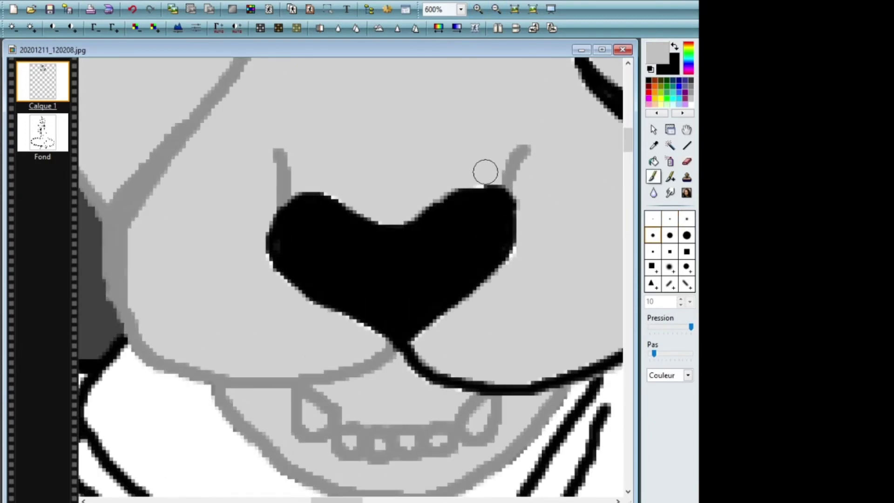
{"action": "left_click", "coordinate": [669, 219]}
{"action": "scroll", "coordinate": [373, 243], "scroll_direction": "down", "scroll_amount": 3}
{"action": "mouse_move", "coordinate": [252, 298]}
{"action": "left_mouse_down"}
{"action": "mouse_move", "coordinate": [292, 355]}
{"action": "mouse_move", "coordinate": [345, 361]}
{"action": "mouse_move", "coordinate": [401, 358]}
{"action": "mouse_move", "coordinate": [447, 320]}
{"action": "mouse_move", "coordinate": [341, 279]}
{"action": "mouse_move", "coordinate": [355, 297]}
{"action": "left_mouse_up"}
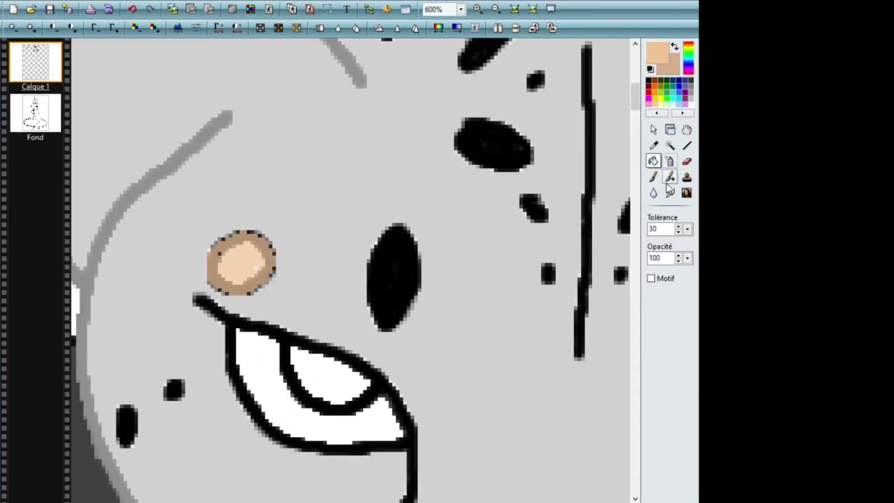
Add a white highlight to the beige brow bead and paint the iris below it pale grey-green
{"action": "left_click", "coordinate": [653, 177]}
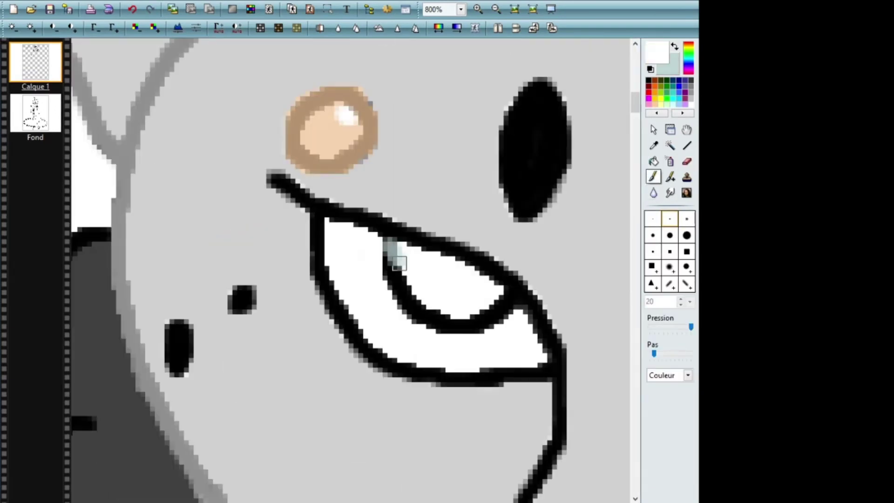
{"action": "left_click_drag", "start_coordinate": [393, 253], "coordinate": [511, 307]}
{"action": "left_click_drag", "start_coordinate": [390, 254], "coordinate": [505, 303]}
{"action": "key", "text": "b"}
{"action": "left_click", "coordinate": [426, 298]}
{"action": "key", "text": "p"}
{"action": "left_click", "coordinate": [675, 47]}
Paint the other eye's iris and its outline the same pale grey-green
{"action": "scroll", "coordinate": [419, 233], "scroll_direction": "up", "scroll_amount": 1}
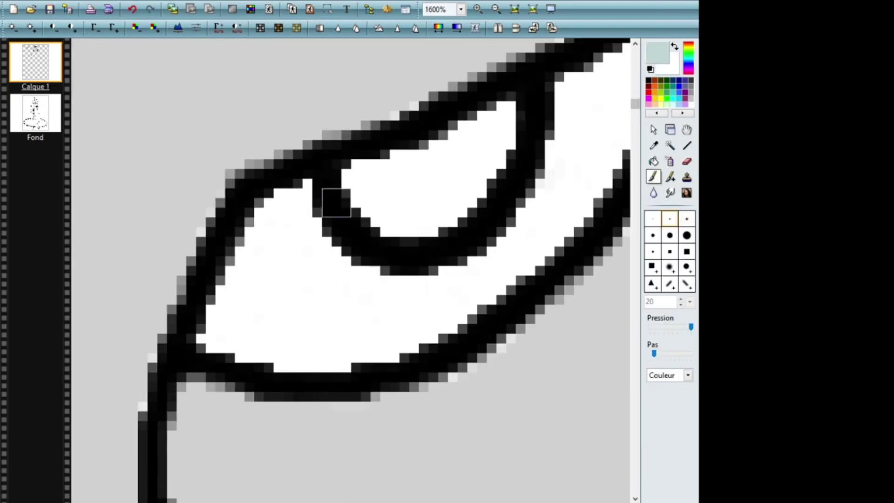
{"action": "mouse_move", "coordinate": [536, 93]}
{"action": "left_mouse_down"}
{"action": "mouse_move", "coordinate": [466, 233]}
{"action": "mouse_move", "coordinate": [366, 231]}
{"action": "left_mouse_up"}
{"action": "key", "text": "ctrl+z"}
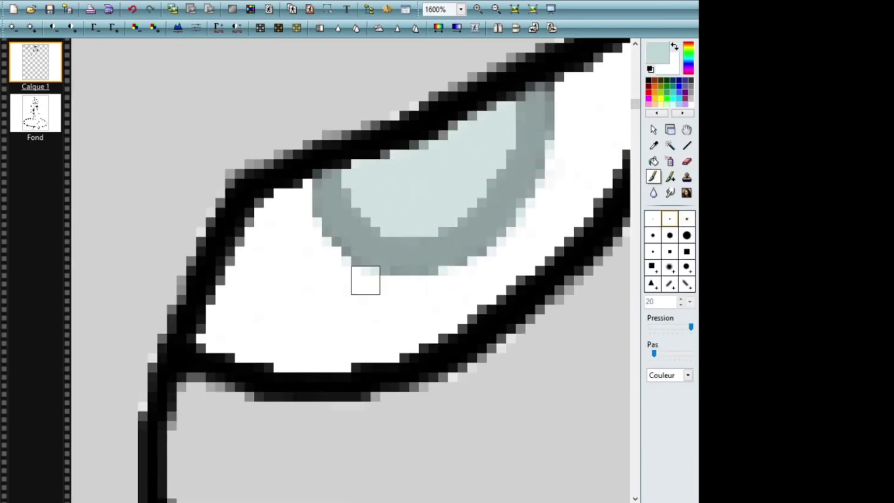
Shade the inside of the ear above the beige bead medium grey and tidy its lower edge
{"action": "scroll", "coordinate": [365, 289], "scroll_direction": "down", "scroll_amount": 5}
{"action": "scroll", "coordinate": [271, 192], "scroll_direction": "up", "scroll_amount": 3}
{"action": "left_click", "coordinate": [270, 192], "text": "ctrl"}
{"action": "left_click_drag", "start_coordinate": [270, 192], "coordinate": [267, 200]}
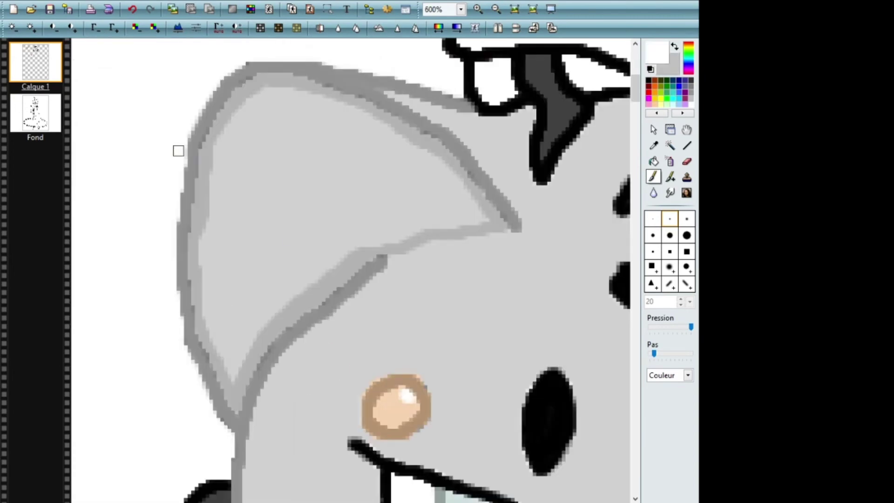
{"action": "key", "text": "b"}
{"action": "left_click", "coordinate": [340, 148]}
{"action": "key", "text": "p"}
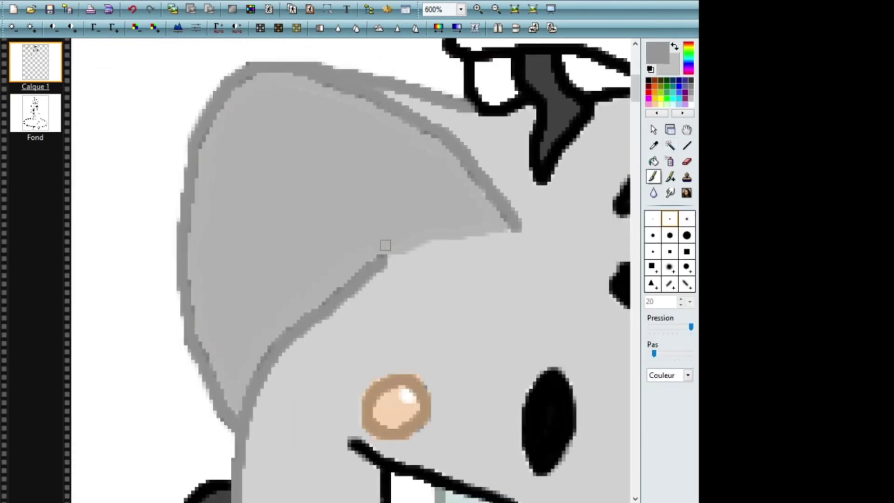
{"action": "mouse_move", "coordinate": [396, 263]}
{"action": "left_mouse_down"}
{"action": "mouse_move", "coordinate": [513, 235]}
{"action": "mouse_move", "coordinate": [431, 203]}
{"action": "mouse_move", "coordinate": [421, 266]}
{"action": "left_mouse_up"}
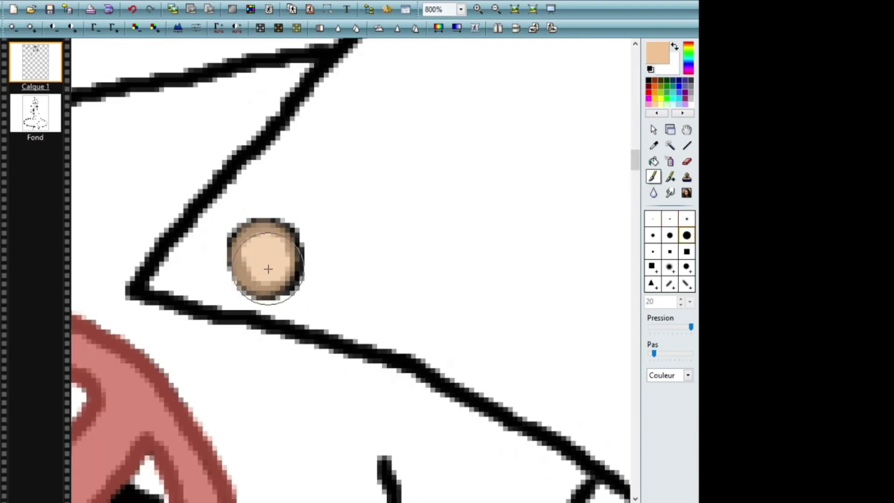
Tint the small round bead beige and recolour the outline of the next round bead beige
{"action": "mouse_move", "coordinate": [269, 269]}
{"action": "left_mouse_down"}
{"action": "mouse_move", "coordinate": [256, 252]}
{"action": "mouse_move", "coordinate": [266, 261]}
{"action": "left_mouse_up"}
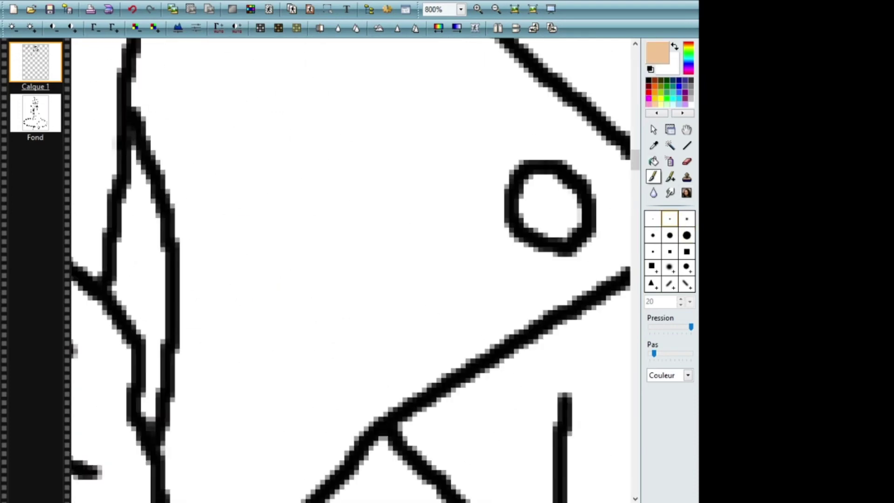
{"action": "scroll", "coordinate": [350, 270], "scroll_direction": "right", "scroll_amount": 5}
{"action": "mouse_move", "coordinate": [316, 218]}
{"action": "left_mouse_down"}
{"action": "mouse_move", "coordinate": [326, 177]}
{"action": "mouse_move", "coordinate": [387, 223]}
{"action": "mouse_move", "coordinate": [337, 238]}
{"action": "mouse_move", "coordinate": [382, 200]}
{"action": "left_mouse_up"}
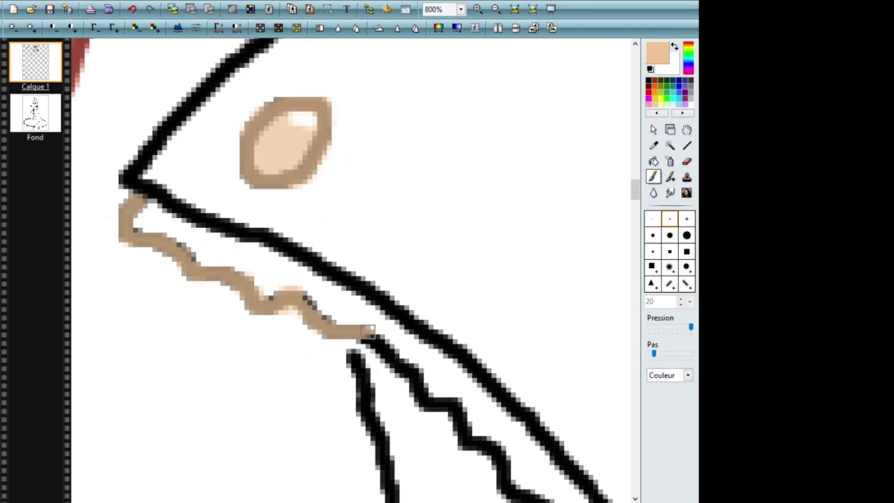
Recolour the wavy black line running below the long curved contour beige-brown along its length
{"action": "mouse_move", "coordinate": [303, 303]}
{"action": "left_mouse_down"}
{"action": "mouse_move", "coordinate": [368, 330]}
{"action": "mouse_move", "coordinate": [460, 403]}
{"action": "mouse_move", "coordinate": [466, 433]}
{"action": "mouse_move", "coordinate": [496, 470]}
{"action": "left_mouse_up"}
{"action": "scroll", "coordinate": [496, 470], "scroll_direction": "down", "scroll_amount": 3}
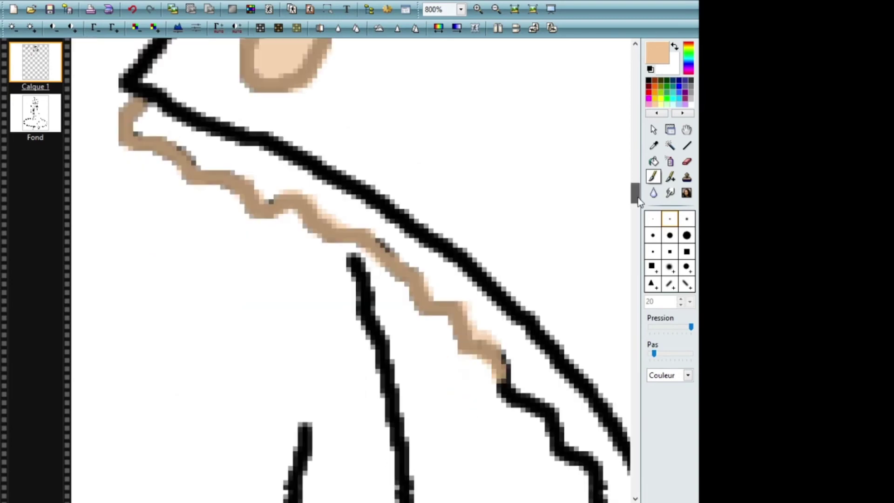
{"action": "left_click_drag", "start_coordinate": [140, 329], "coordinate": [443, 412]}
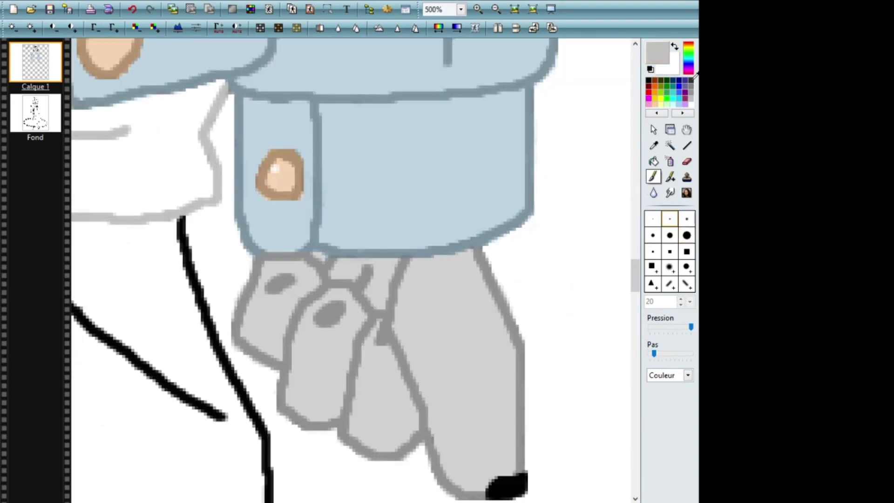
Shade the gap between the curled fingers and the thumb below the blue cuff dark grey, up to its edges
{"action": "mouse_move", "coordinate": [328, 262]}
{"action": "left_mouse_down"}
{"action": "mouse_move", "coordinate": [373, 270]}
{"action": "mouse_move", "coordinate": [378, 301]}
{"action": "left_mouse_up"}
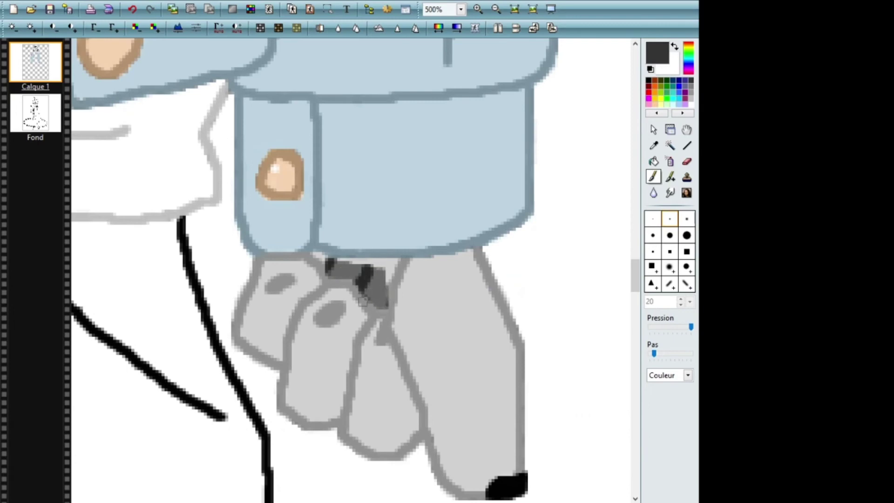
{"action": "scroll", "coordinate": [341, 264], "scroll_direction": "up", "scroll_amount": 3}
{"action": "mouse_move", "coordinate": [341, 264]}
{"action": "left_mouse_down"}
{"action": "mouse_move", "coordinate": [425, 262]}
{"action": "mouse_move", "coordinate": [418, 281]}
{"action": "mouse_move", "coordinate": [439, 261]}
{"action": "left_mouse_up"}
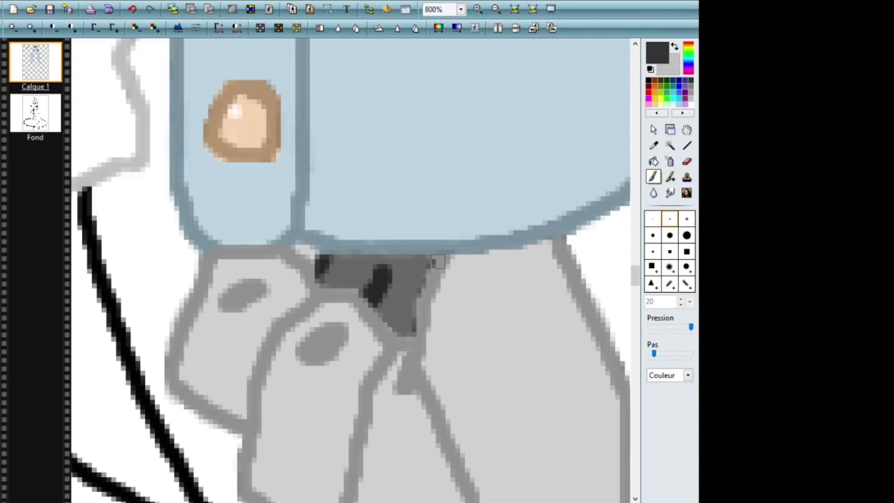
{"action": "mouse_move", "coordinate": [306, 246]}
{"action": "left_mouse_down"}
{"action": "mouse_move", "coordinate": [299, 276]}
{"action": "mouse_move", "coordinate": [336, 267]}
{"action": "mouse_move", "coordinate": [293, 274]}
{"action": "left_mouse_up"}
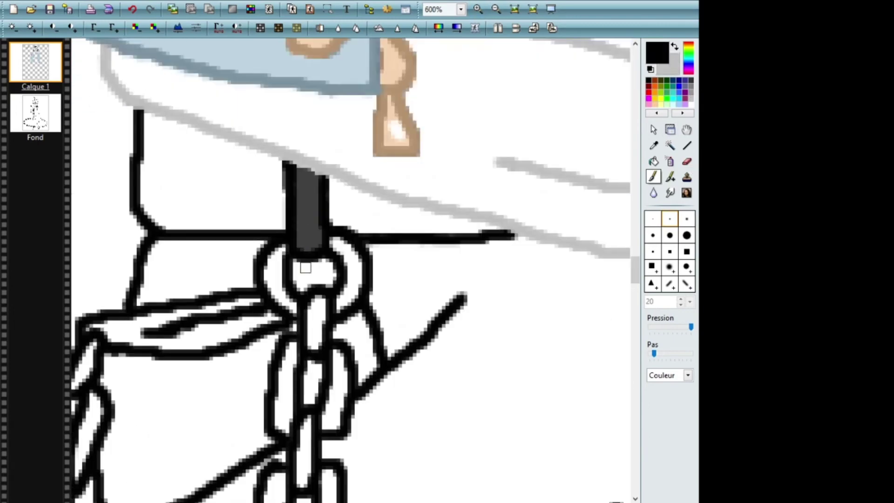
Paint the trouser area around the chain's ring and above the pouch dark grey
{"action": "left_click_drag", "start_coordinate": [139, 303], "coordinate": [252, 281]}
{"action": "left_click_drag", "start_coordinate": [144, 279], "coordinate": [256, 242]}
{"action": "left_click_drag", "start_coordinate": [371, 297], "coordinate": [375, 249]}
Recolour the black outline of the ring holding the chain beige along its outer edge
{"action": "mouse_move", "coordinate": [391, 189]}
{"action": "left_mouse_down"}
{"action": "mouse_move", "coordinate": [373, 229]}
{"action": "mouse_move", "coordinate": [391, 183]}
{"action": "left_mouse_up"}
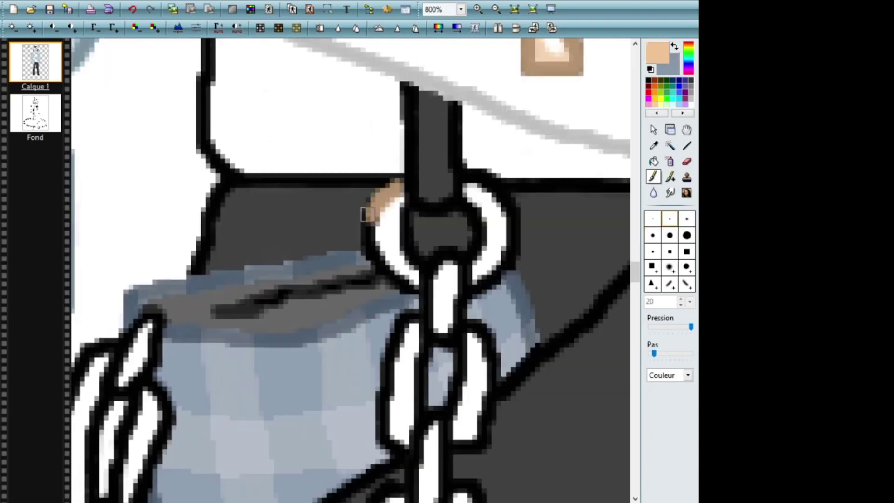
{"action": "mouse_move", "coordinate": [396, 214]}
{"action": "left_mouse_down"}
{"action": "mouse_move", "coordinate": [377, 233]}
{"action": "mouse_move", "coordinate": [400, 279]}
{"action": "left_mouse_up"}
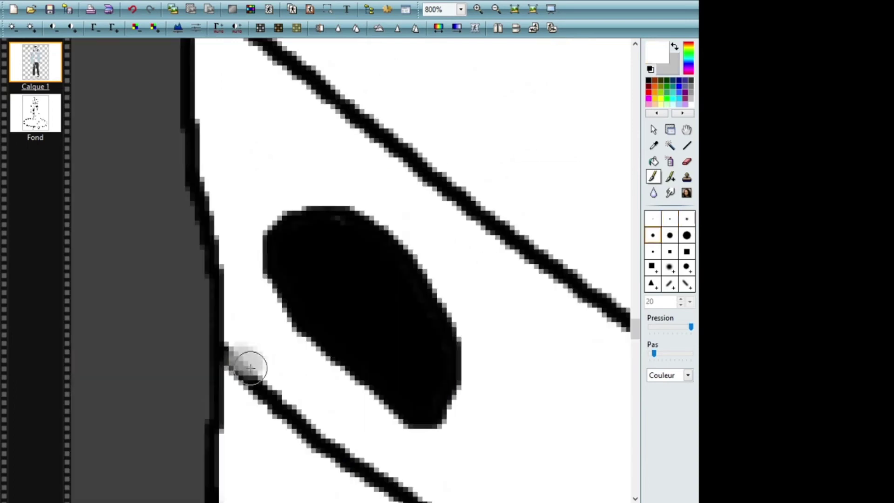
Undo the overly wide stroke at the base of the tail and repaint the edge beside the trouser leg with a smaller brush
{"action": "left_click_drag", "start_coordinate": [245, 363], "coordinate": [233, 254]}
{"action": "key", "text": "ctrl+z"}
{"action": "left_click", "coordinate": [669, 219]}
{"action": "left_click_drag", "start_coordinate": [233, 343], "coordinate": [226, 230]}
{"action": "left_click_drag", "start_coordinate": [225, 230], "coordinate": [233, 284]}
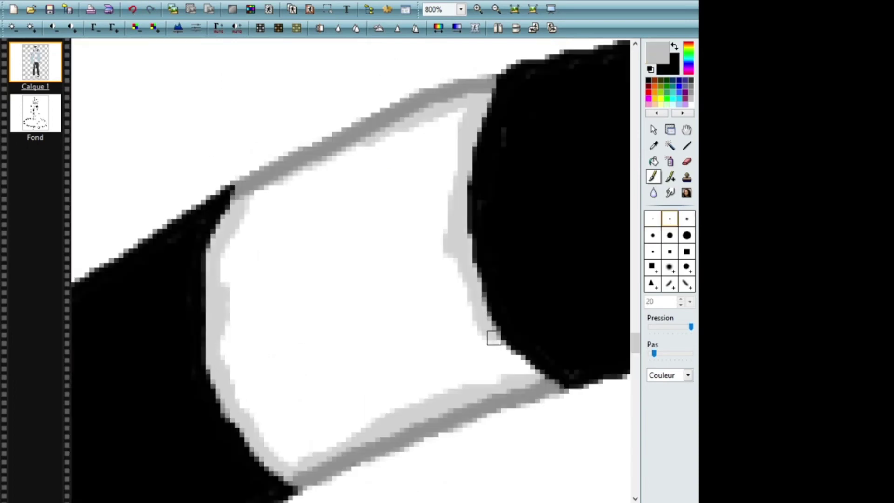
Fill the white tail band between the two black sections with light grey and return to a larger round paintbrush
{"action": "left_click", "coordinate": [653, 161]}
{"action": "left_click", "coordinate": [369, 242]}
{"action": "left_click", "coordinate": [653, 177]}
{"action": "left_click", "coordinate": [653, 235]}
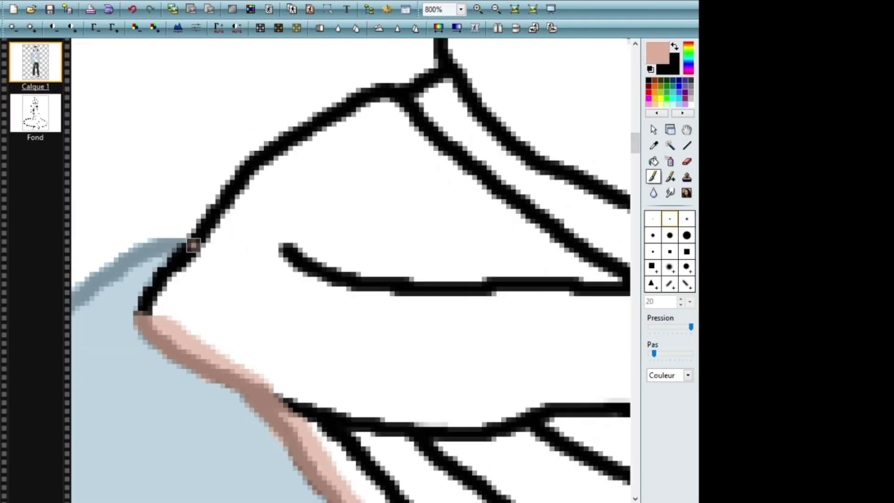
Recolour the upper outline of the folded shape above the blue garment pinkish brown, up to the neck
{"action": "left_click_drag", "start_coordinate": [190, 244], "coordinate": [304, 104]}
{"action": "scroll", "coordinate": [303, 103], "scroll_direction": "up", "scroll_amount": 3}
{"action": "scroll", "coordinate": [303, 104], "scroll_direction": "right", "scroll_amount": 3}
{"action": "left_click_drag", "start_coordinate": [311, 205], "coordinate": [260, 230]}
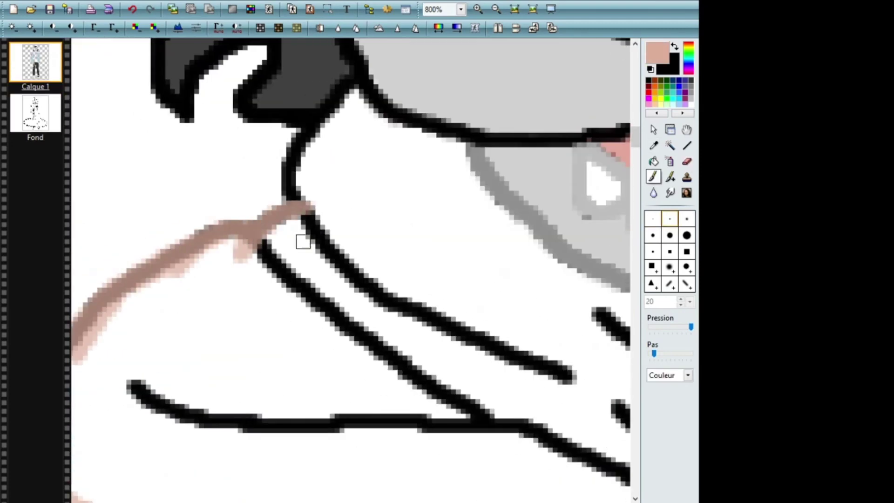